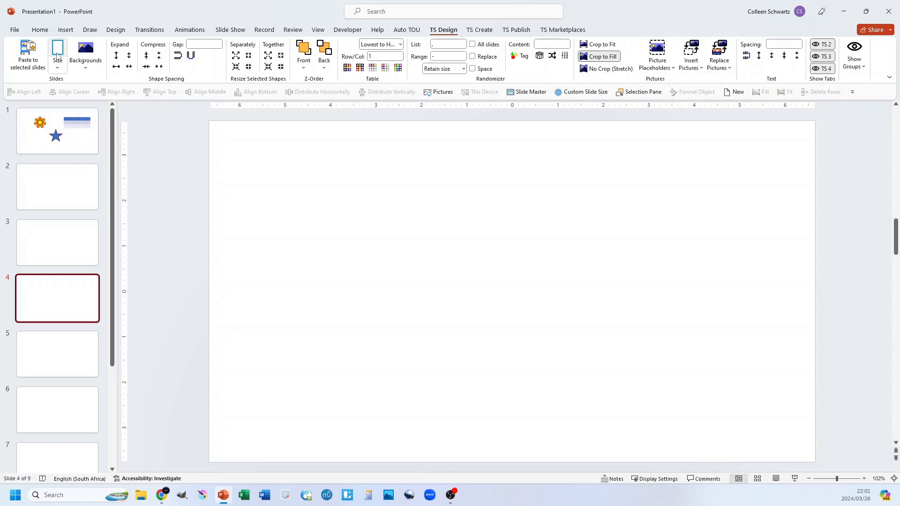
Try the portrait and 6x6 sizes on the slides, ending with the Widescreen size
{"action": "left_click", "coordinate": [51, 134]}
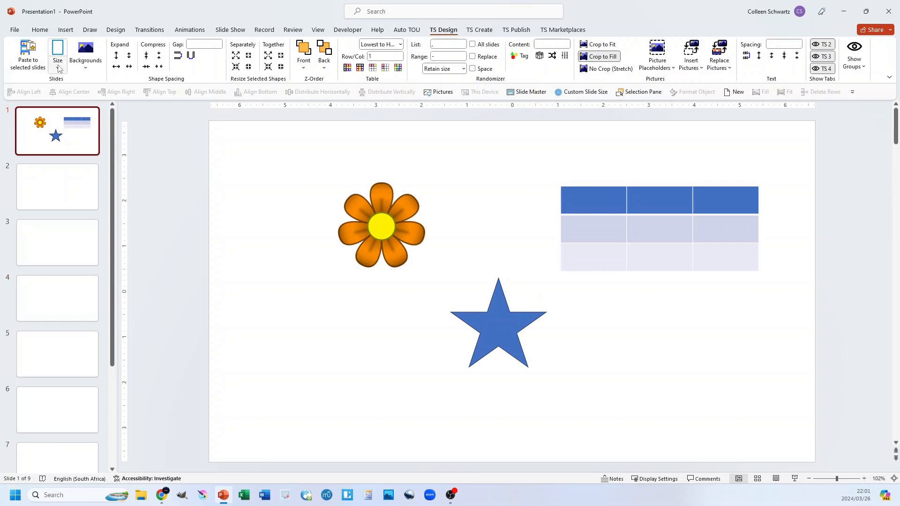
{"action": "left_click", "coordinate": [58, 51]}
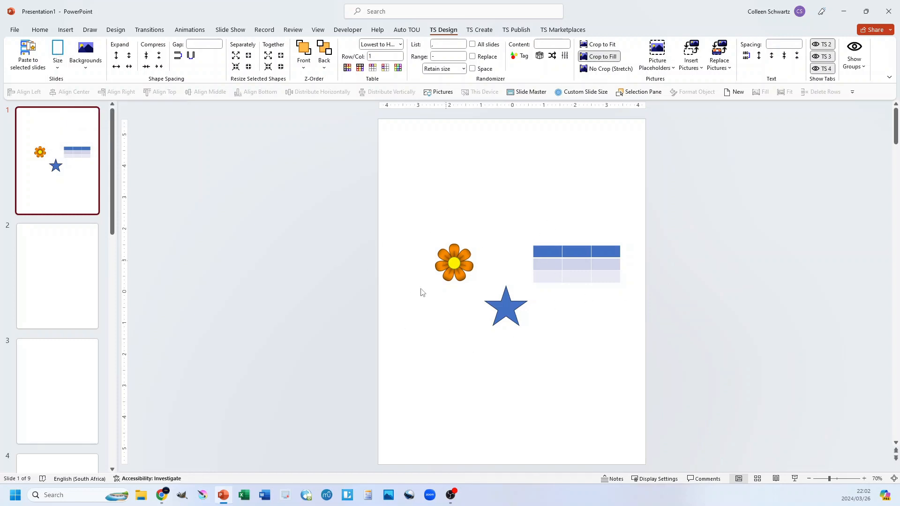
{"action": "left_click", "coordinate": [58, 68]}
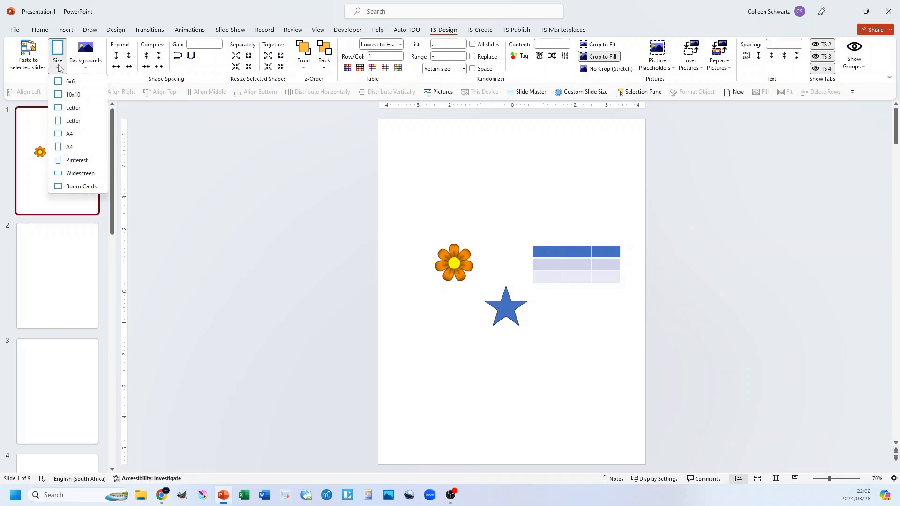
{"action": "left_click", "coordinate": [70, 81]}
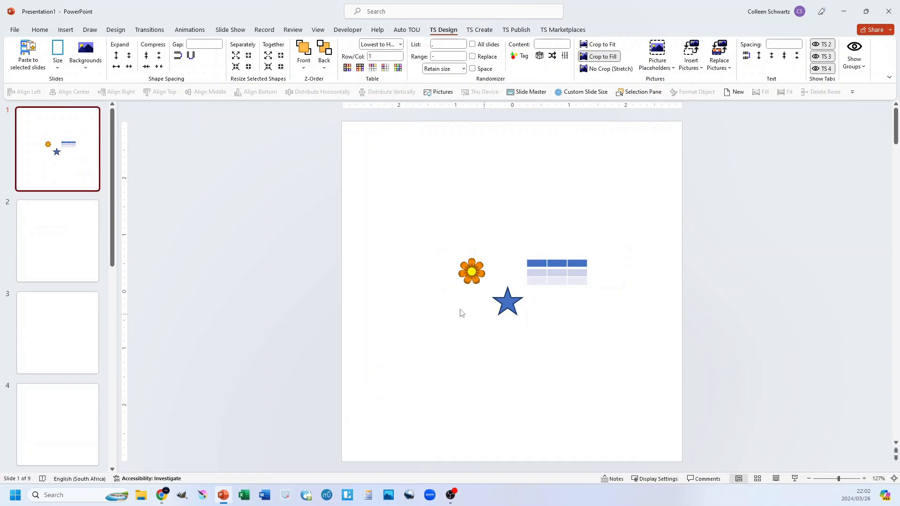
{"action": "left_click", "coordinate": [57, 68]}
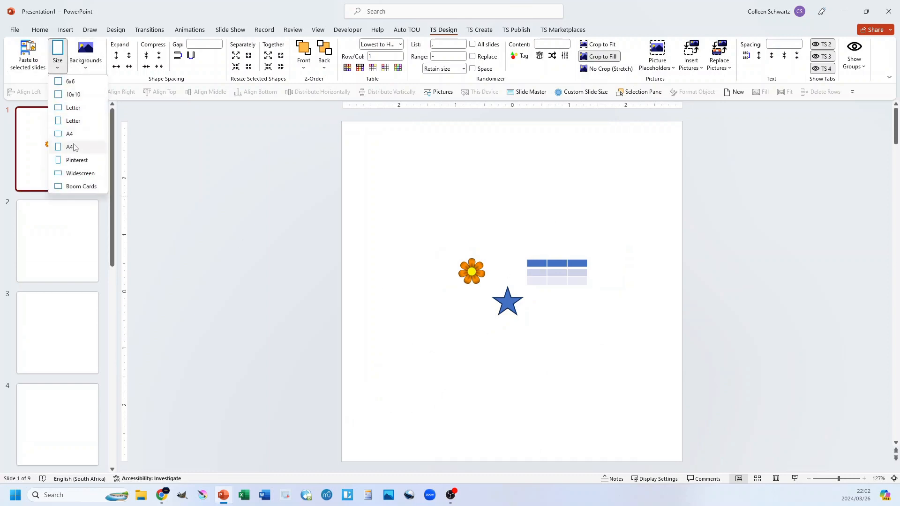
{"action": "left_click", "coordinate": [79, 174]}
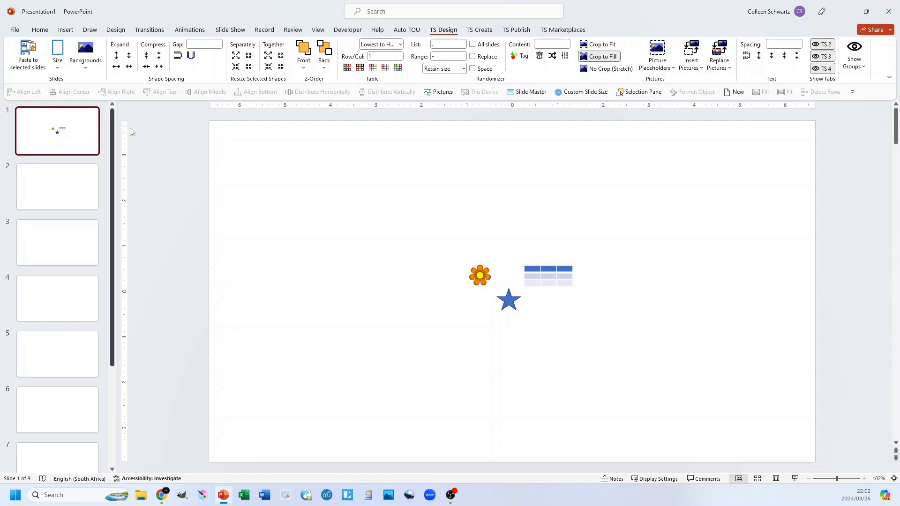
Delete the flower, star and table from slide 1
{"action": "left_click_drag", "start_coordinate": [371, 216], "coordinate": [603, 376]}
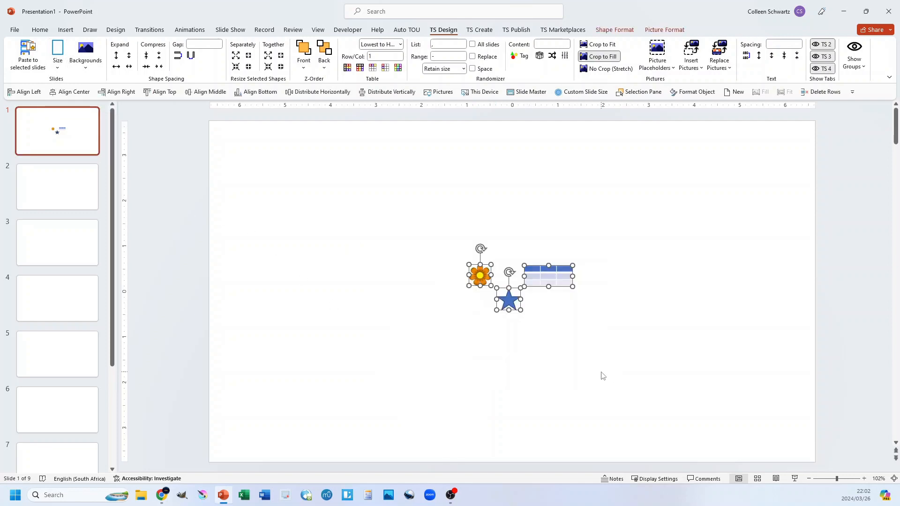
{"action": "key", "text": "Delete"}
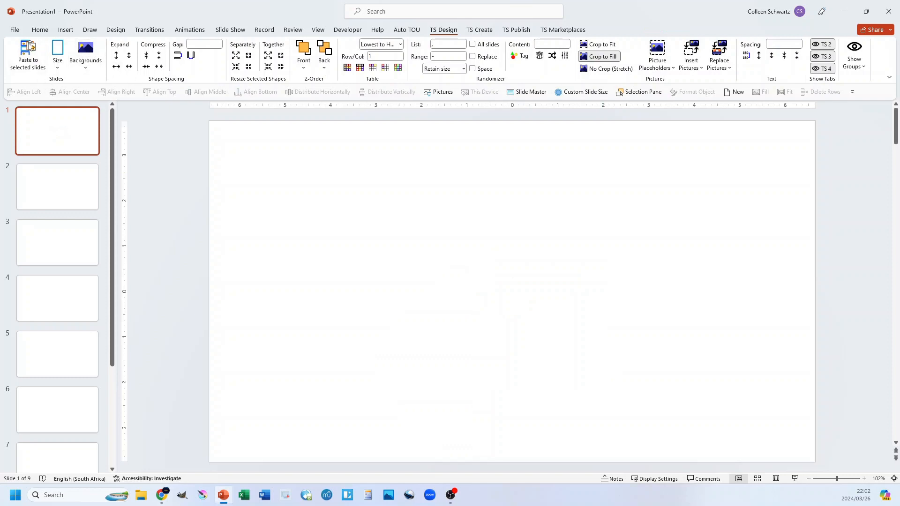
Examine the slide master layouts as a place for background images and return to the normal slide view
{"action": "left_click", "coordinate": [94, 69]}
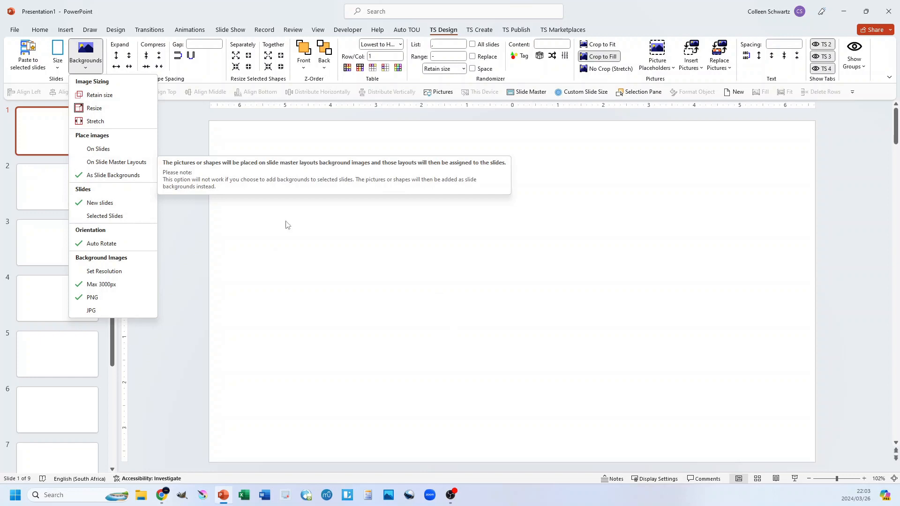
{"action": "left_click", "coordinate": [519, 100]}
{"action": "left_click", "coordinate": [527, 91]}
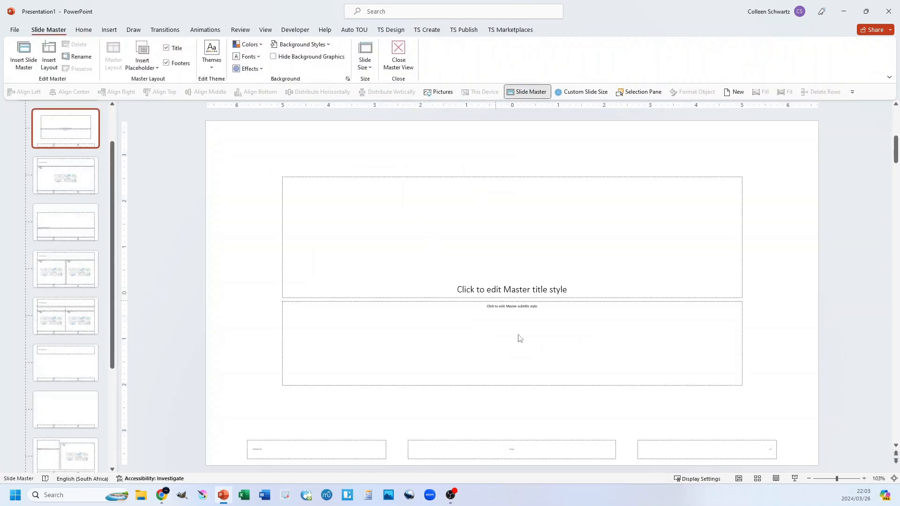
{"action": "left_click", "coordinate": [399, 56]}
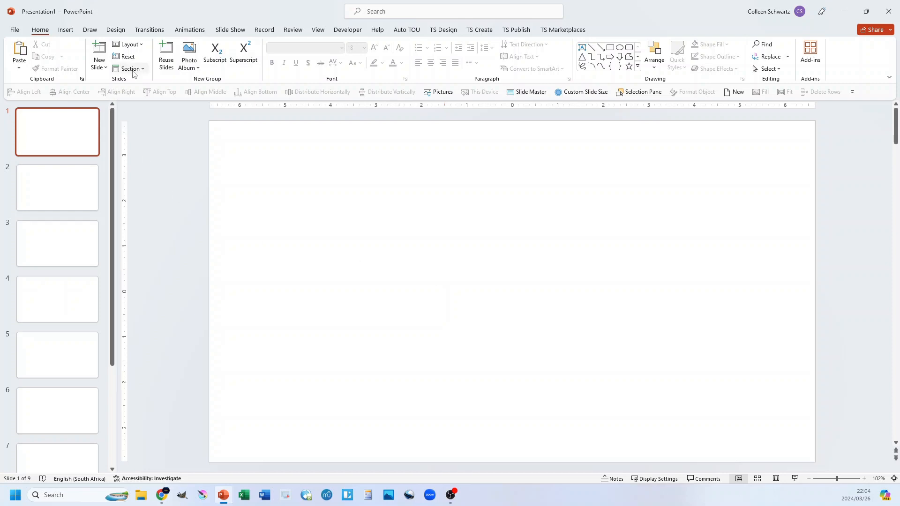
{"action": "left_click", "coordinate": [442, 29]}
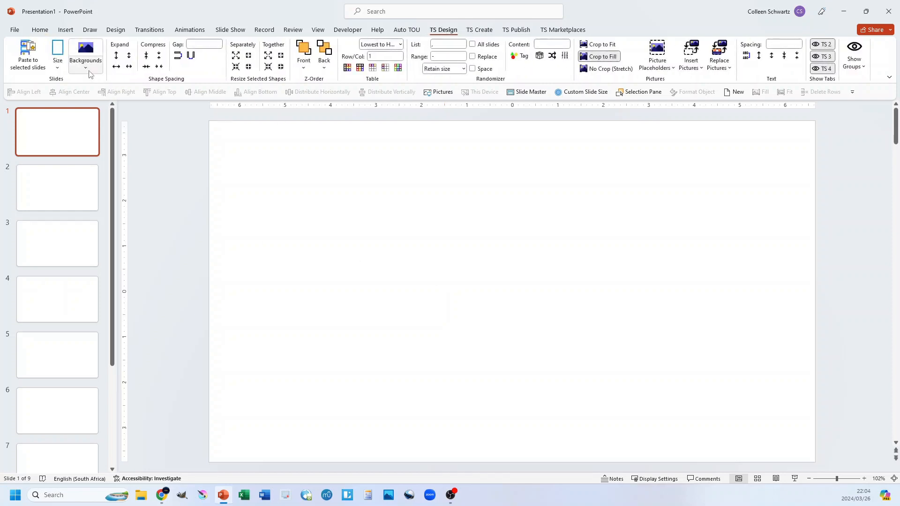
Turn the Auto Rotate option for slide backgrounds off and on again
{"action": "left_click", "coordinate": [83, 56]}
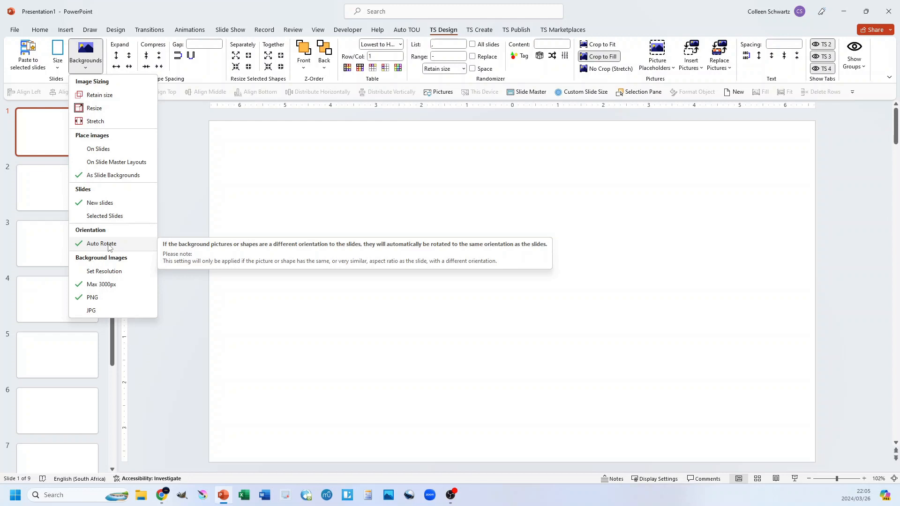
{"action": "left_click", "coordinate": [81, 248]}
{"action": "left_click", "coordinate": [86, 67]}
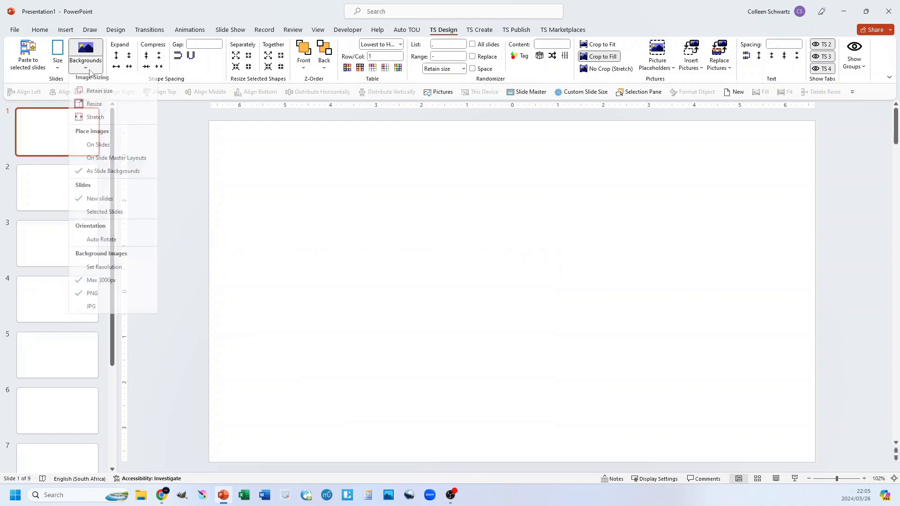
{"action": "left_click", "coordinate": [96, 244]}
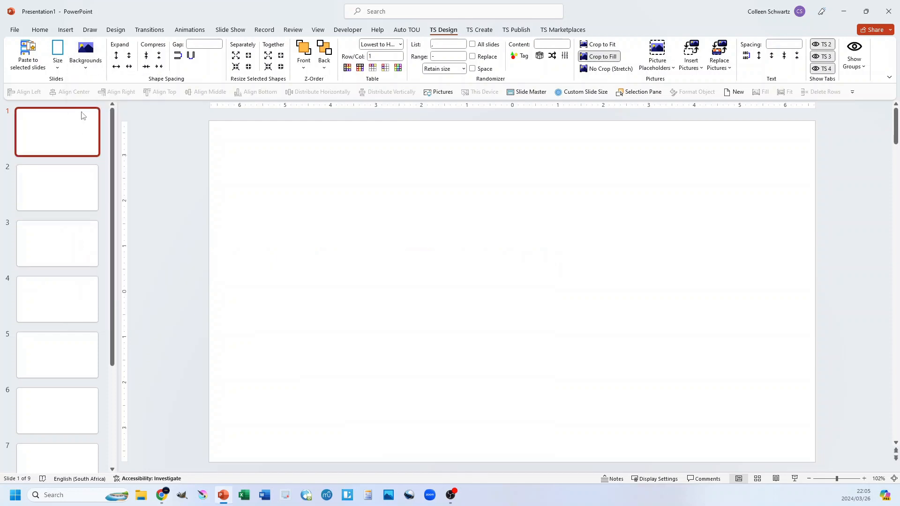
Check the resolution setting for background images, accept its value, and review the other background options
{"action": "left_click", "coordinate": [86, 70]}
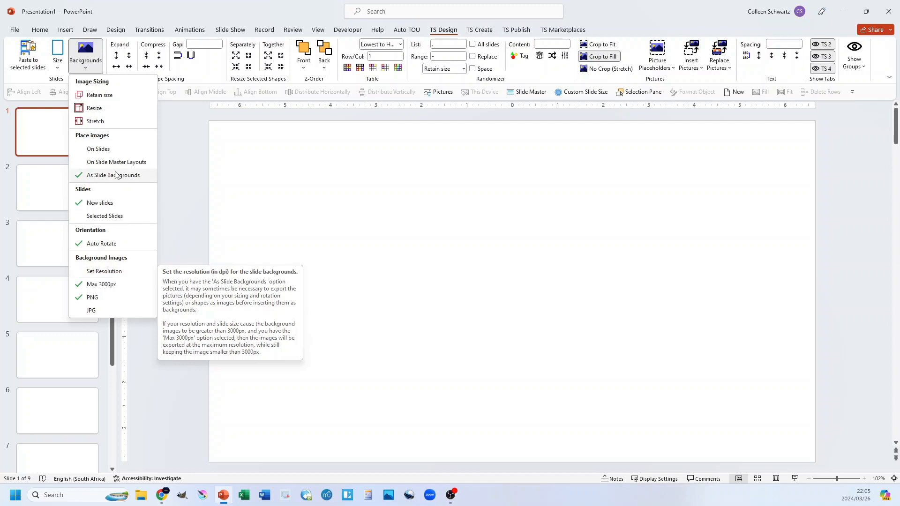
{"action": "left_click", "coordinate": [103, 272]}
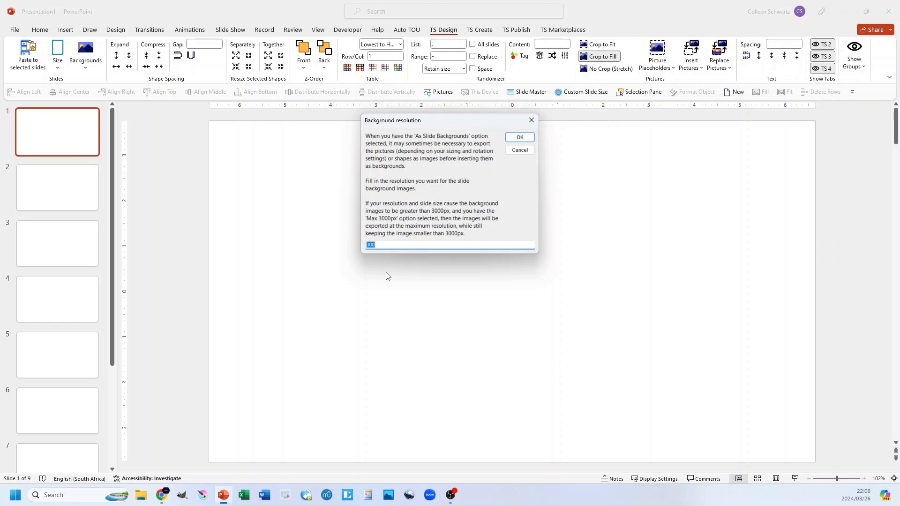
{"action": "left_click", "coordinate": [518, 138]}
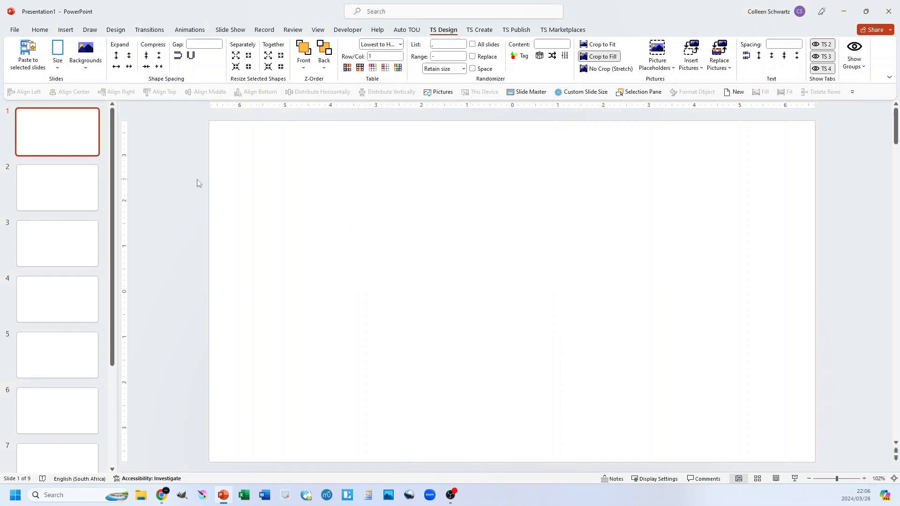
{"action": "left_click", "coordinate": [87, 63]}
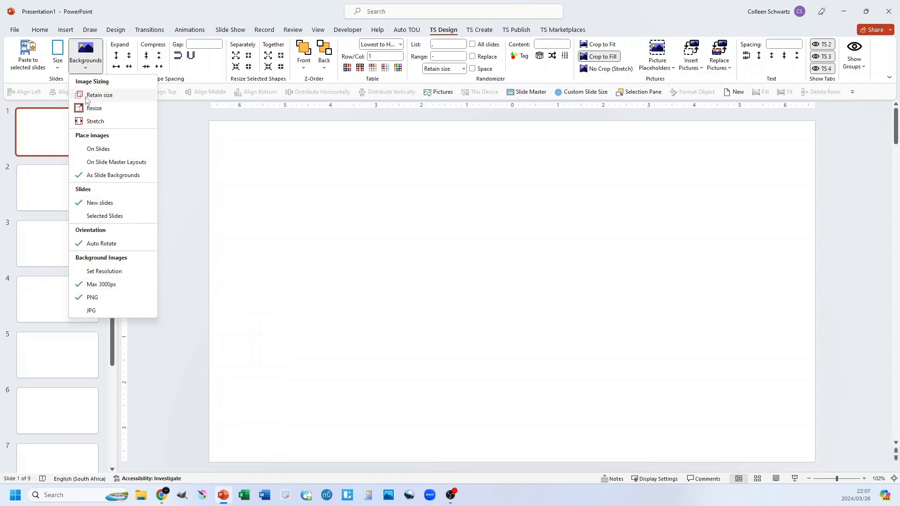
{"action": "left_click", "coordinate": [89, 69]}
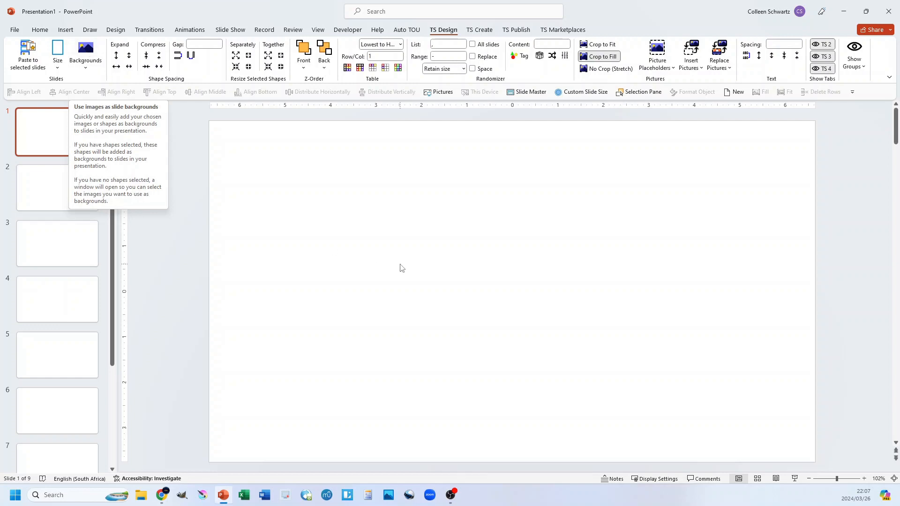
Insert the thirteen flower pictures from Flower Blue2.png through Flower Turquoise.png on slide 1
{"action": "left_click", "coordinate": [439, 93]}
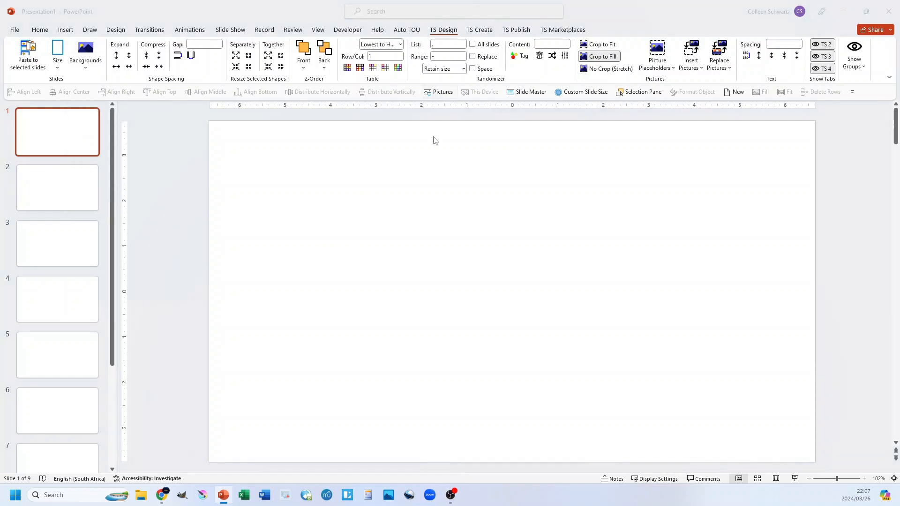
{"action": "left_click", "coordinate": [135, 117]}
{"action": "left_click", "coordinate": [238, 183]}
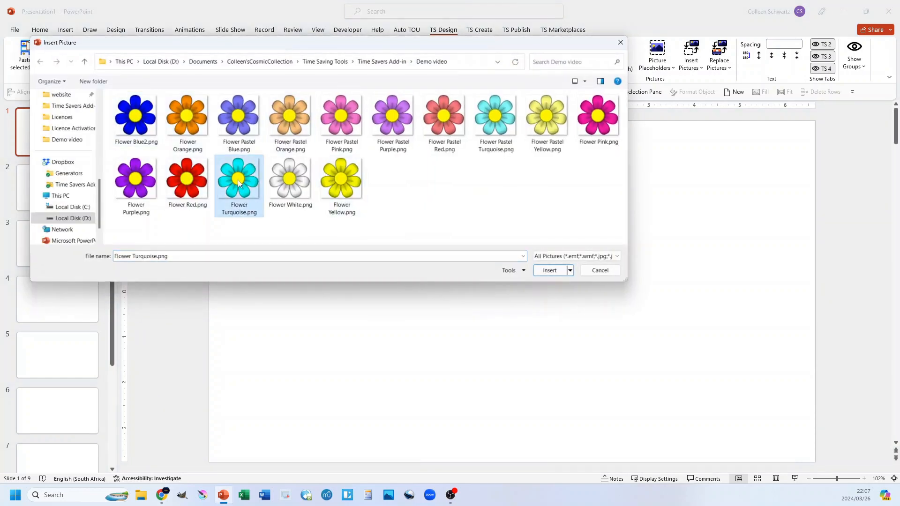
{"action": "left_click", "coordinate": [140, 120], "text": "shift"}
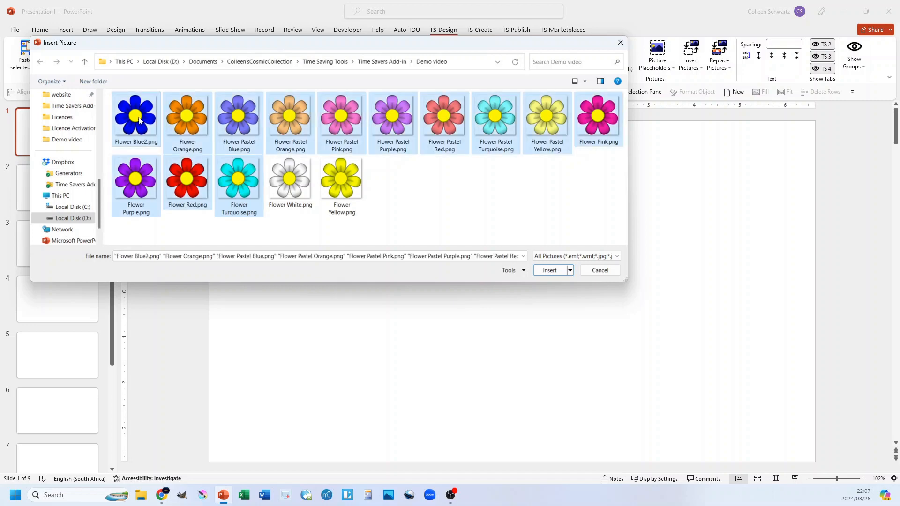
{"action": "key", "text": "Return"}
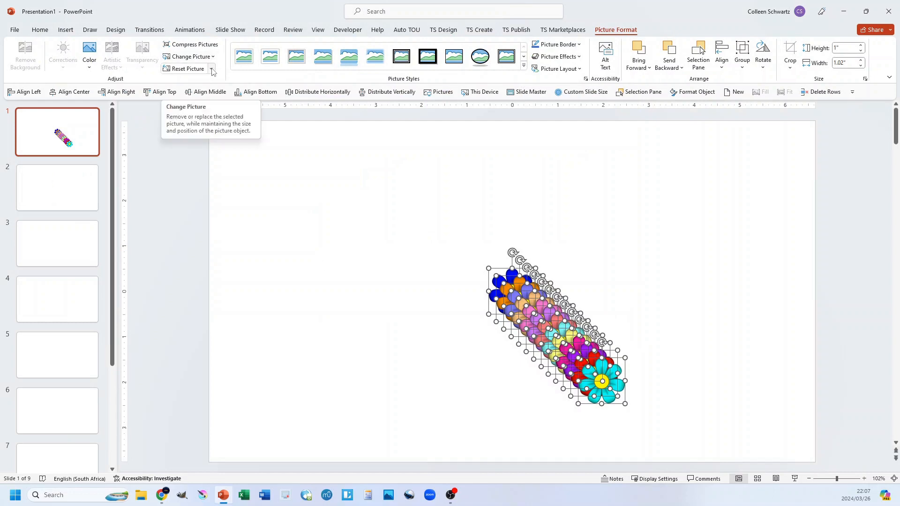
Add the selected flower pictures as slide backgrounds on new slides and open the slide with the blue flower
{"action": "left_click", "coordinate": [443, 30]}
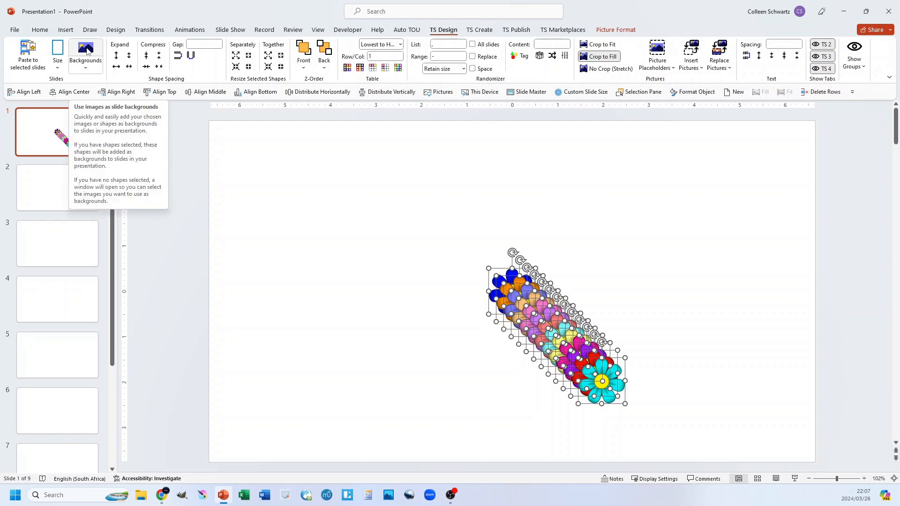
{"action": "left_click", "coordinate": [85, 50]}
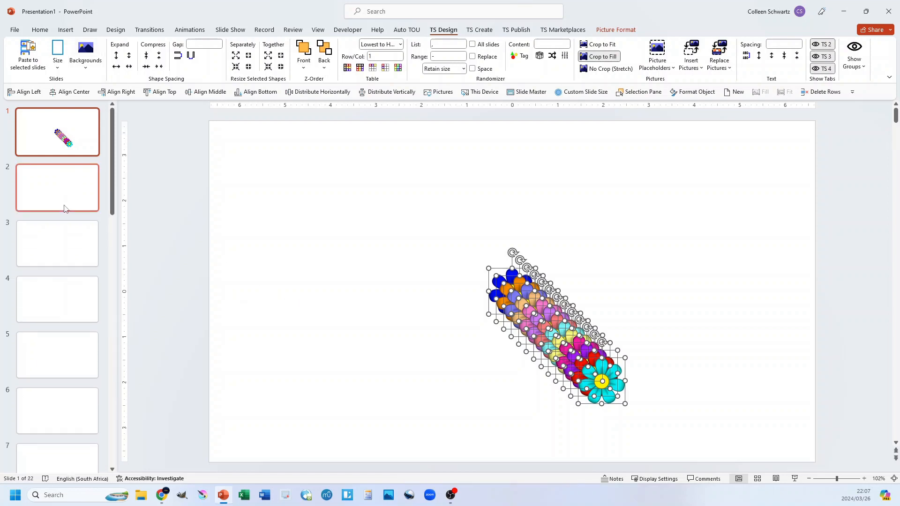
{"action": "scroll", "coordinate": [74, 315], "scroll_direction": "down", "scroll_amount": 10}
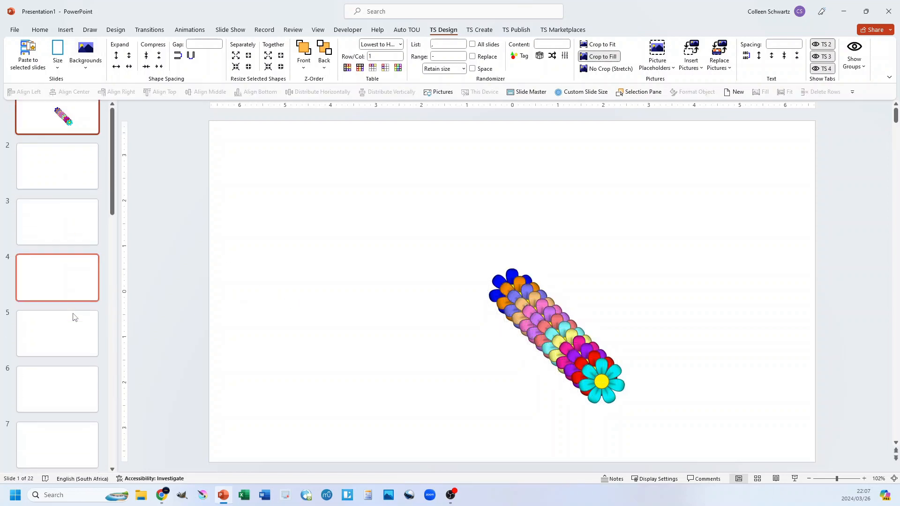
{"action": "scroll", "coordinate": [76, 311], "scroll_direction": "up", "scroll_amount": 5}
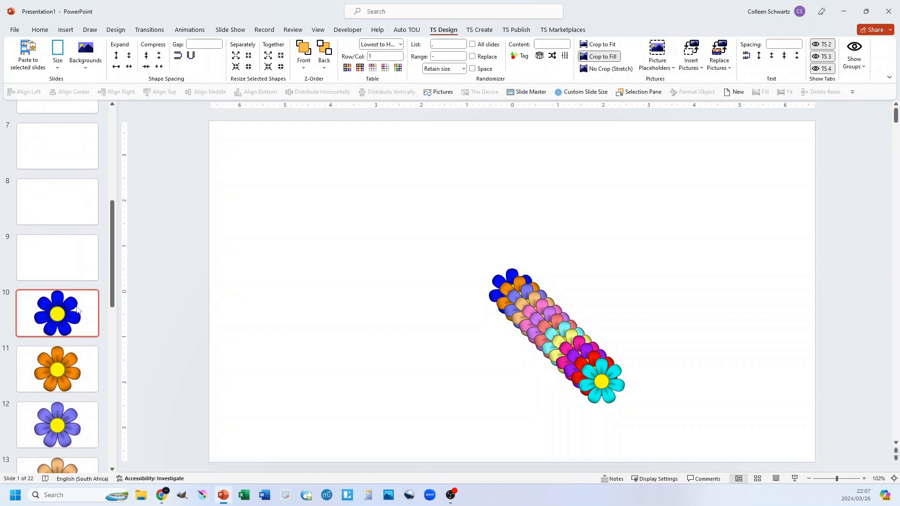
{"action": "scroll", "coordinate": [77, 310], "scroll_direction": "down", "scroll_amount": 1}
{"action": "left_click", "coordinate": [66, 275]}
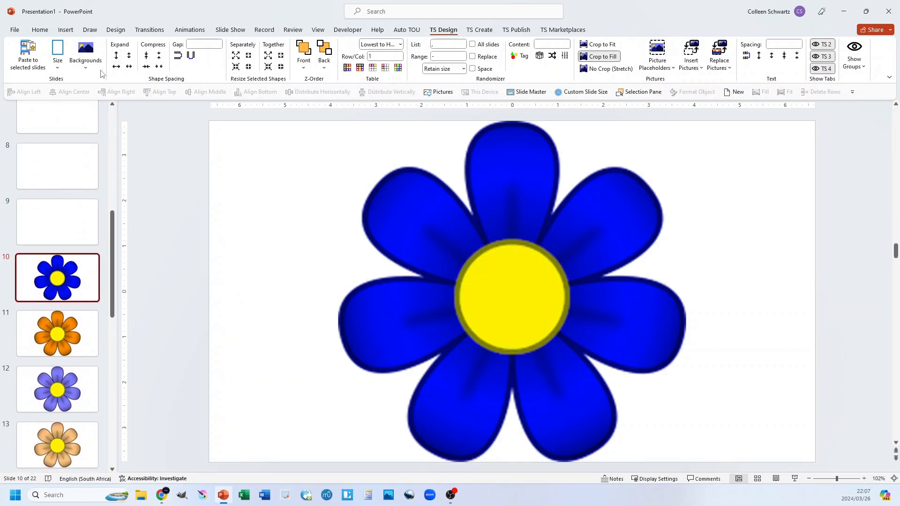
Review the placement and new-slide options for backgrounds and compare them with the blank and flower slides in the presentation
{"action": "left_click", "coordinate": [85, 61]}
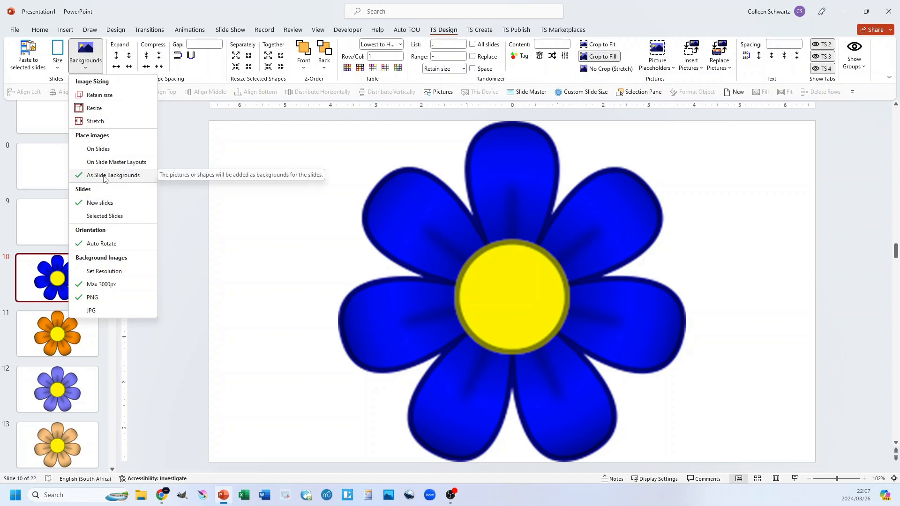
{"action": "left_click", "coordinate": [36, 170]}
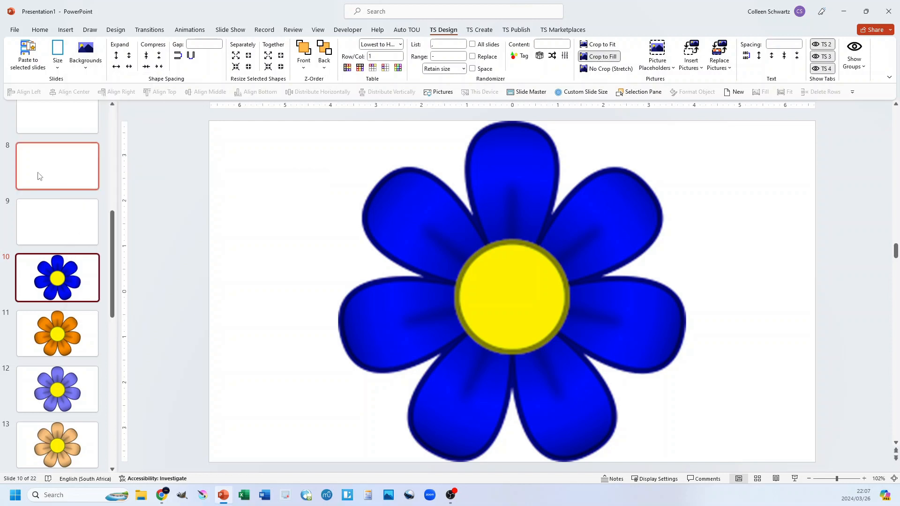
{"action": "scroll", "coordinate": [73, 170], "scroll_direction": "up", "scroll_amount": 4}
{"action": "left_click", "coordinate": [86, 55]}
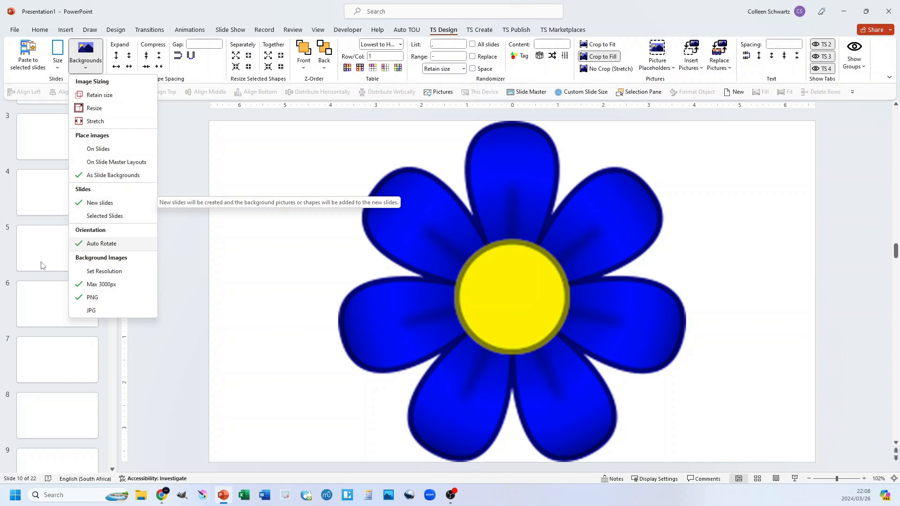
{"action": "left_click", "coordinate": [48, 245]}
{"action": "scroll", "coordinate": [61, 281], "scroll_direction": "down", "scroll_amount": 6}
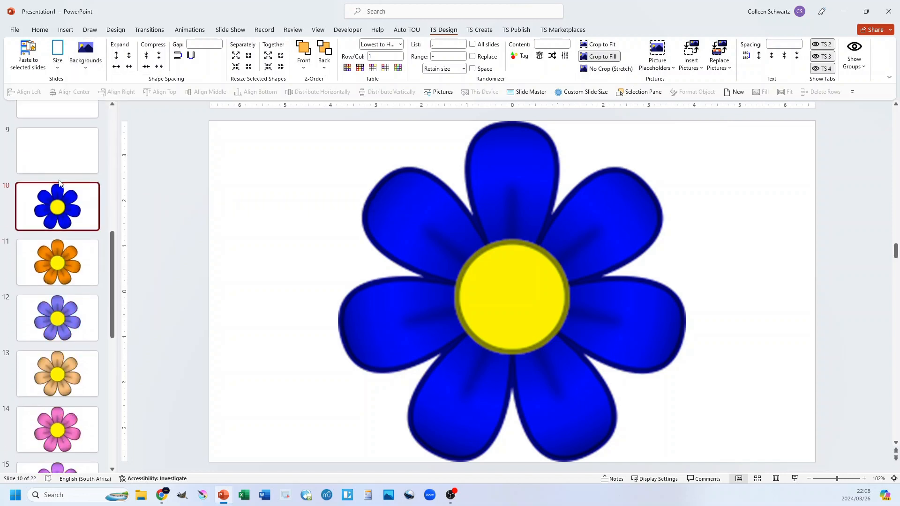
{"action": "scroll", "coordinate": [59, 184], "scroll_direction": "up", "scroll_amount": 6}
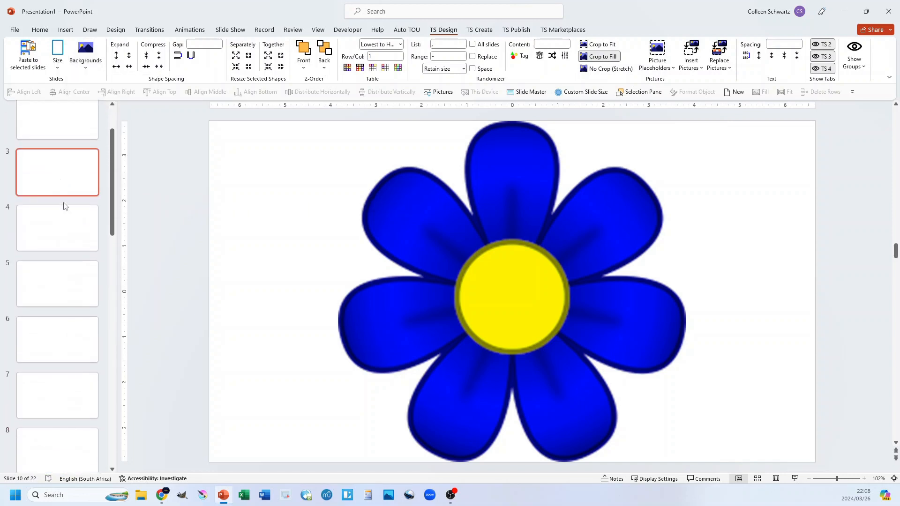
{"action": "scroll", "coordinate": [64, 342], "scroll_direction": "down", "scroll_amount": 3}
{"action": "scroll", "coordinate": [65, 352], "scroll_direction": "down", "scroll_amount": 3}
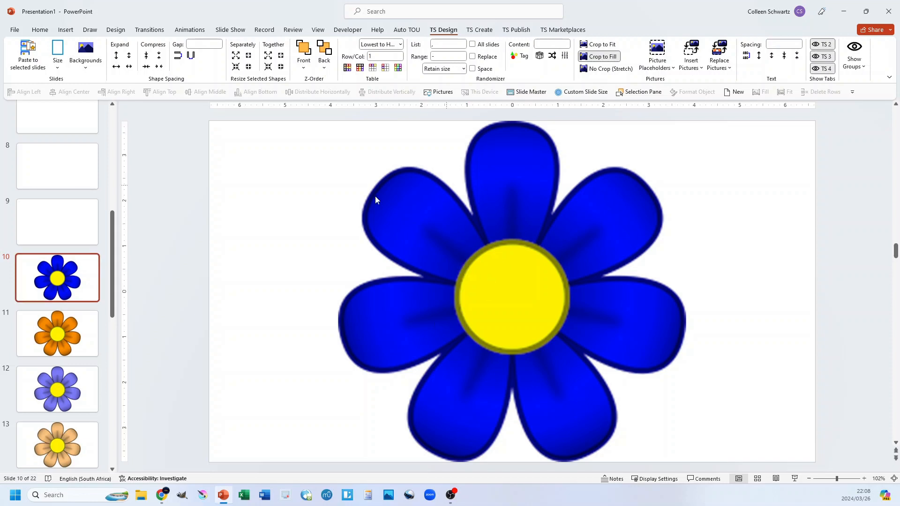
Check the slide master, return to the normal slides, and look through the flower and blank slides
{"action": "left_click", "coordinate": [527, 92]}
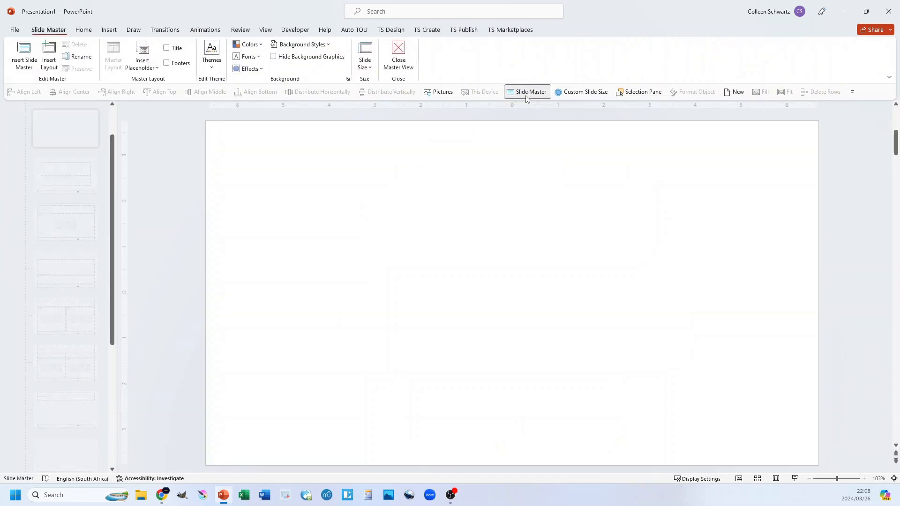
{"action": "left_click", "coordinate": [398, 52]}
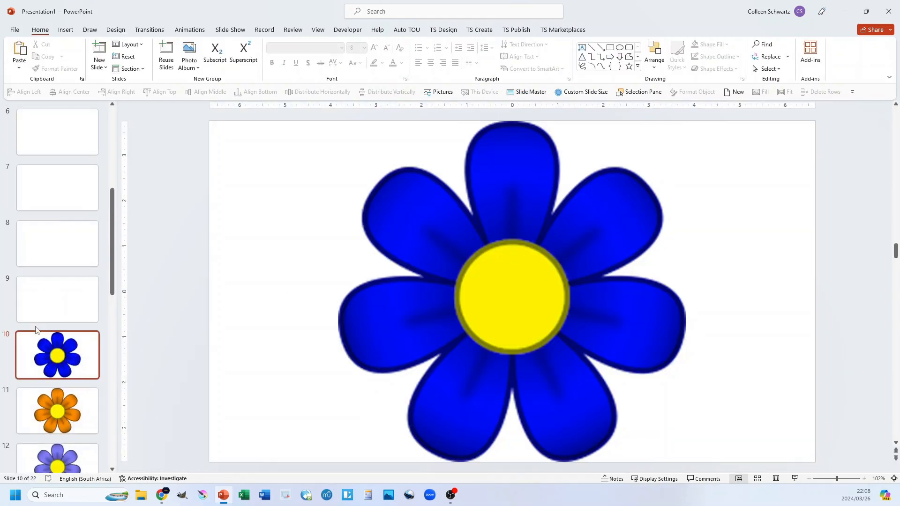
{"action": "left_click", "coordinate": [68, 372]}
{"action": "scroll", "coordinate": [69, 370], "scroll_direction": "down", "scroll_amount": 5}
{"action": "scroll", "coordinate": [66, 288], "scroll_direction": "up", "scroll_amount": 4}
{"action": "scroll", "coordinate": [65, 289], "scroll_direction": "up", "scroll_amount": 6}
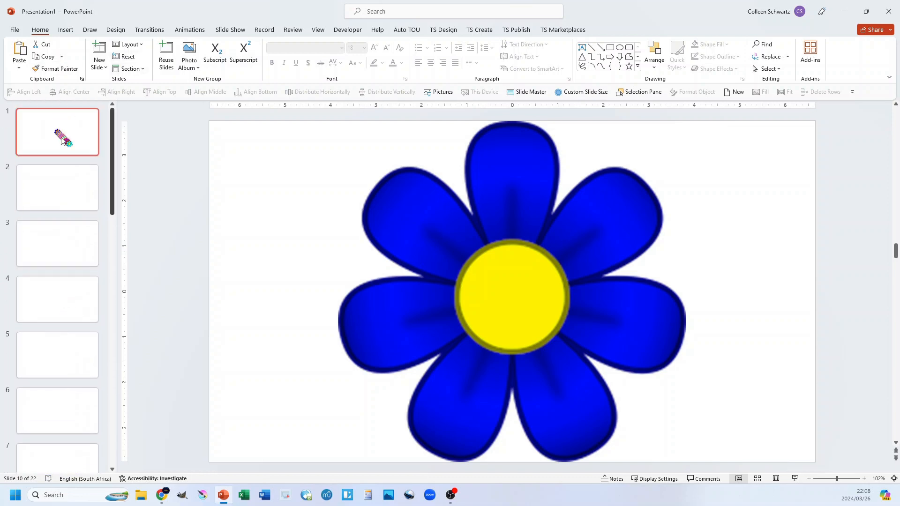
Delete all the flower pictures from slide 1
{"action": "left_click", "coordinate": [62, 139]}
{"action": "left_click_drag", "start_coordinate": [442, 211], "coordinate": [639, 462]}
{"action": "left_click", "coordinate": [431, 244]}
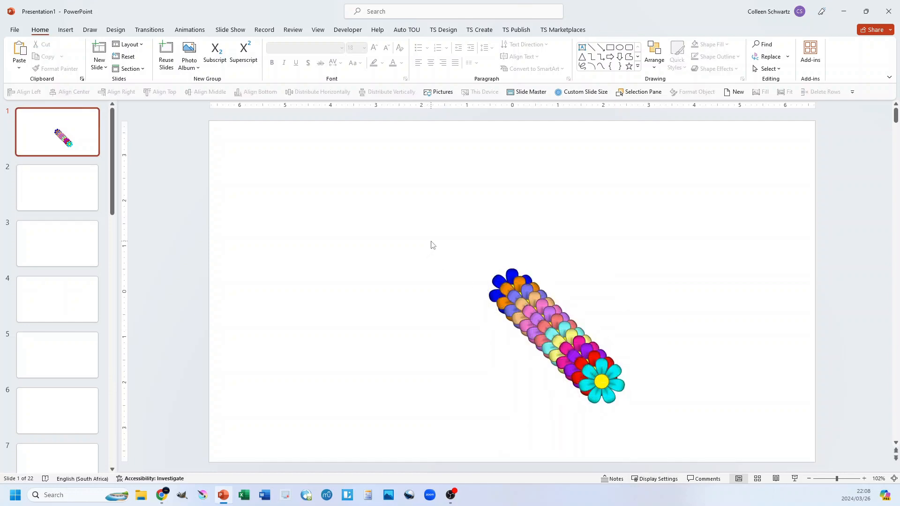
{"action": "left_click_drag", "start_coordinate": [444, 211], "coordinate": [679, 434]}
{"action": "key", "text": "Delete"}
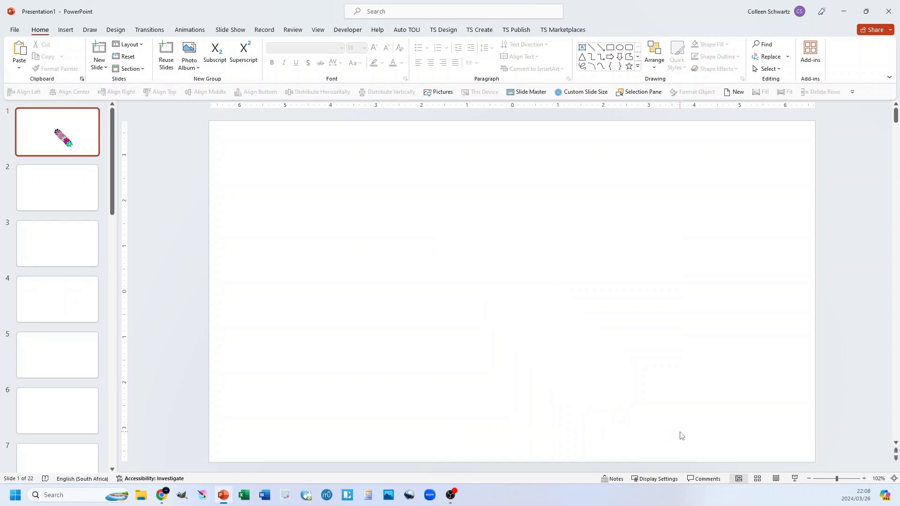
Create number tiles on slide 1 using 1-10 as the tile content
{"action": "left_click", "coordinate": [484, 34]}
{"action": "left_click", "coordinate": [232, 47]}
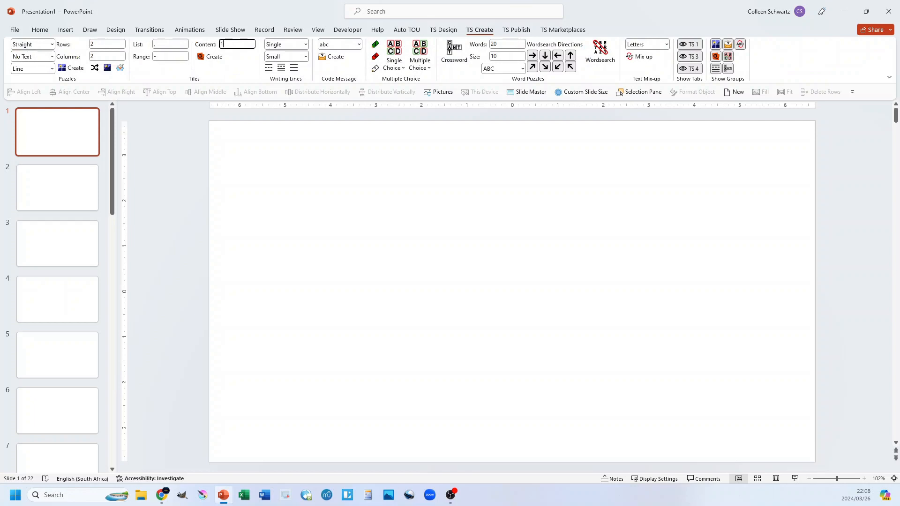
{"action": "left_click", "coordinate": [211, 57]}
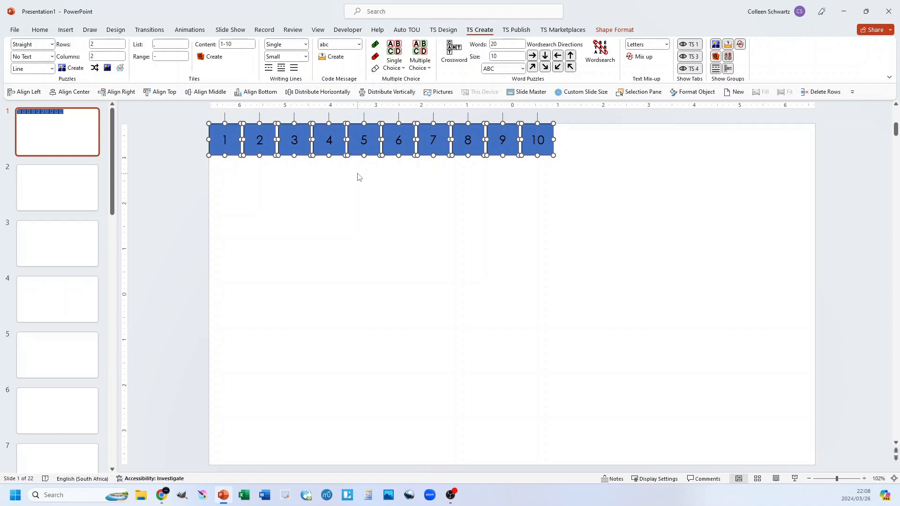
Set the background image sizing to Stretch and add the selected number tiles as slide backgrounds on new slides
{"action": "left_click", "coordinate": [445, 30]}
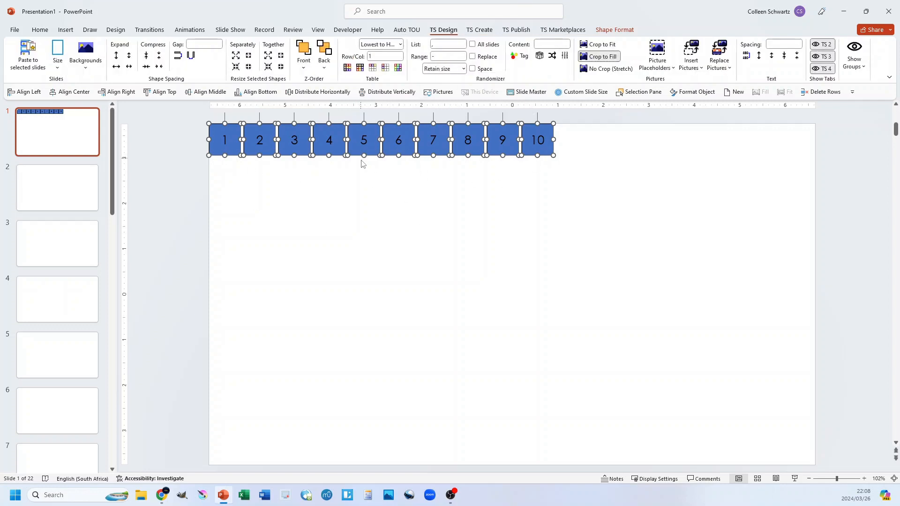
{"action": "left_click", "coordinate": [88, 70]}
{"action": "left_click", "coordinate": [86, 124]}
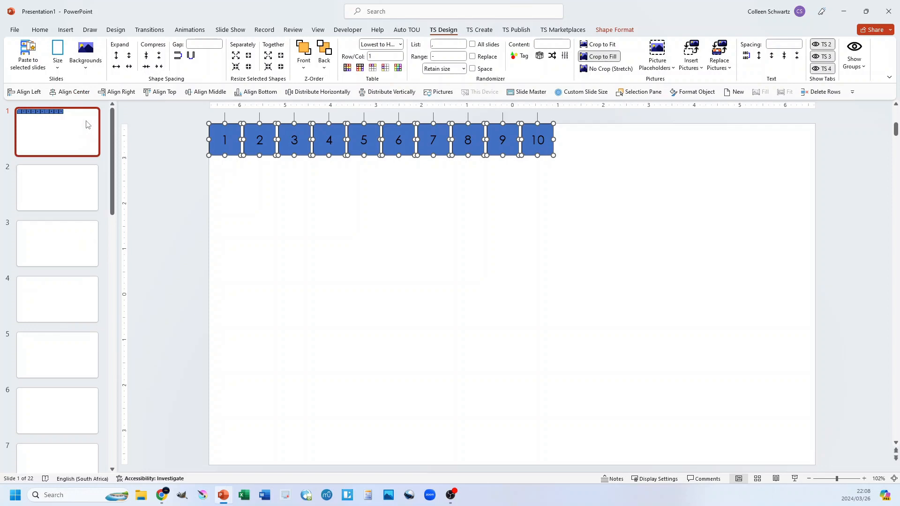
{"action": "left_click", "coordinate": [86, 70]}
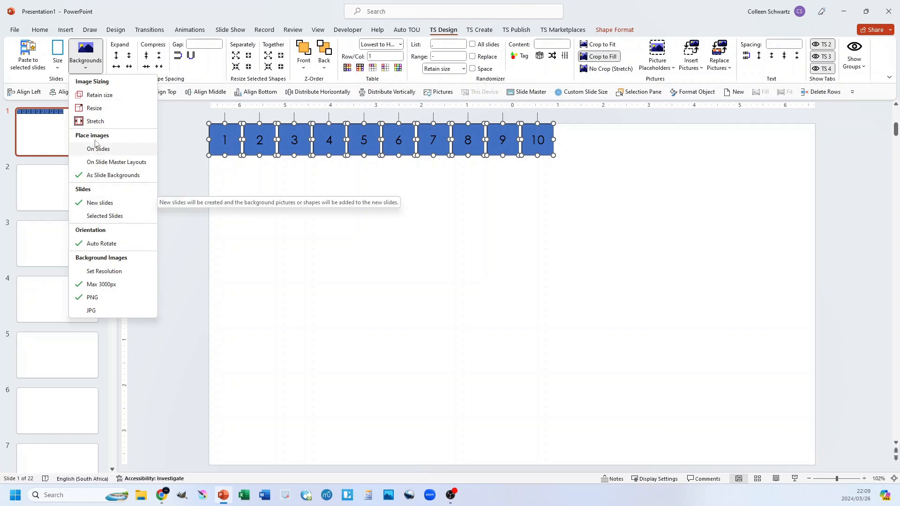
{"action": "left_click", "coordinate": [89, 71]}
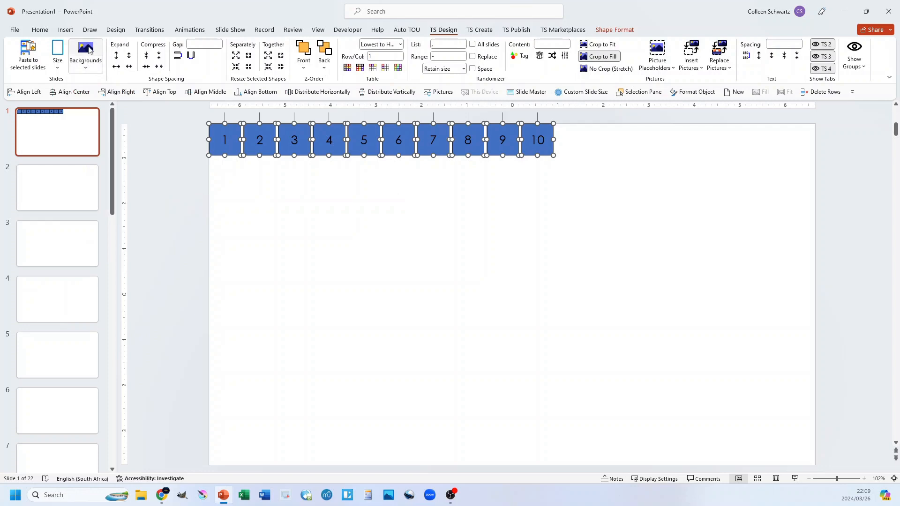
{"action": "left_click", "coordinate": [86, 50]}
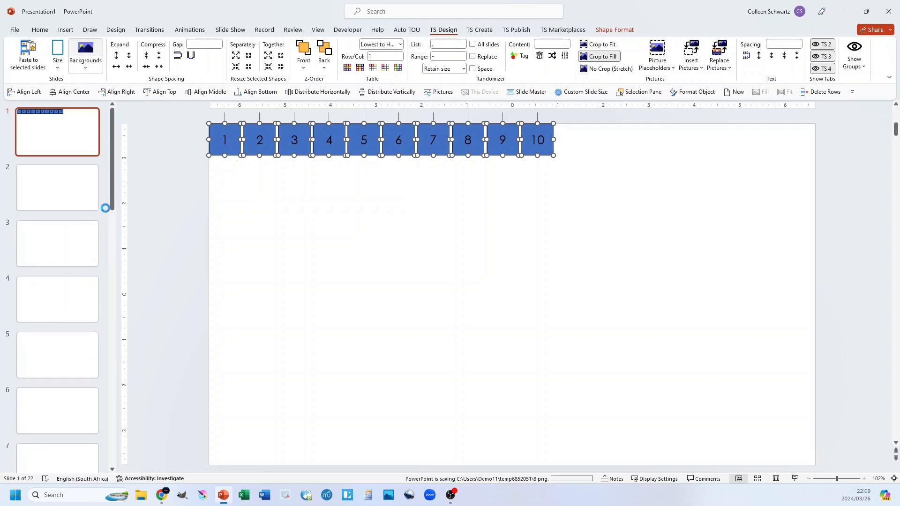
Go through the new number background slides from 1 to 10 and examine how each tile fills its slide
{"action": "left_click_drag", "start_coordinate": [113, 140], "coordinate": [127, 403]}
{"action": "scroll", "coordinate": [69, 247], "scroll_direction": "up", "scroll_amount": 3}
{"action": "left_click", "coordinate": [60, 183]}
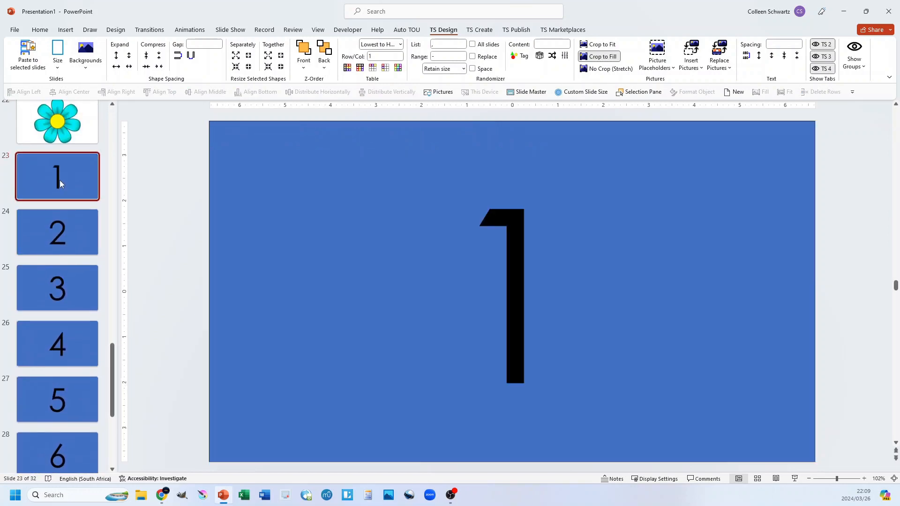
{"action": "left_click", "coordinate": [76, 245]}
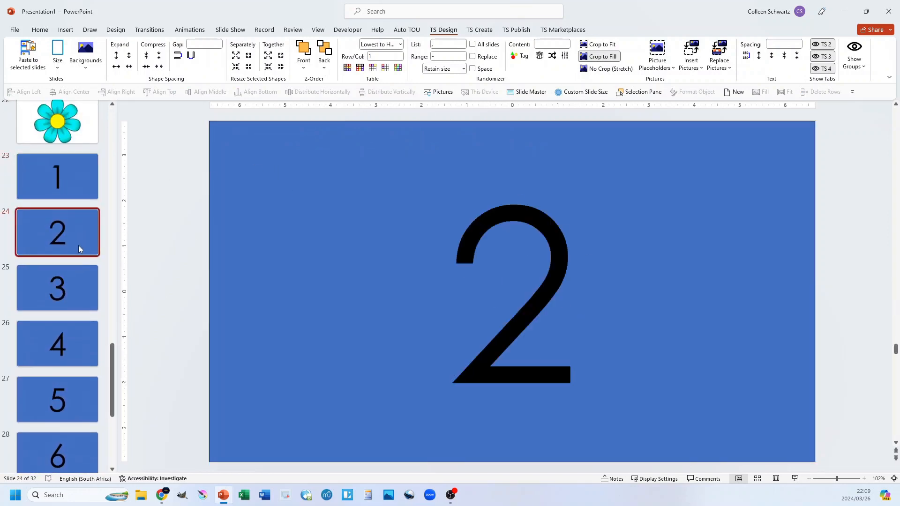
{"action": "left_click", "coordinate": [58, 286]}
{"action": "left_click", "coordinate": [55, 328]}
{"action": "left_click", "coordinate": [61, 406]}
{"action": "scroll", "coordinate": [59, 365], "scroll_direction": "down", "scroll_amount": 4}
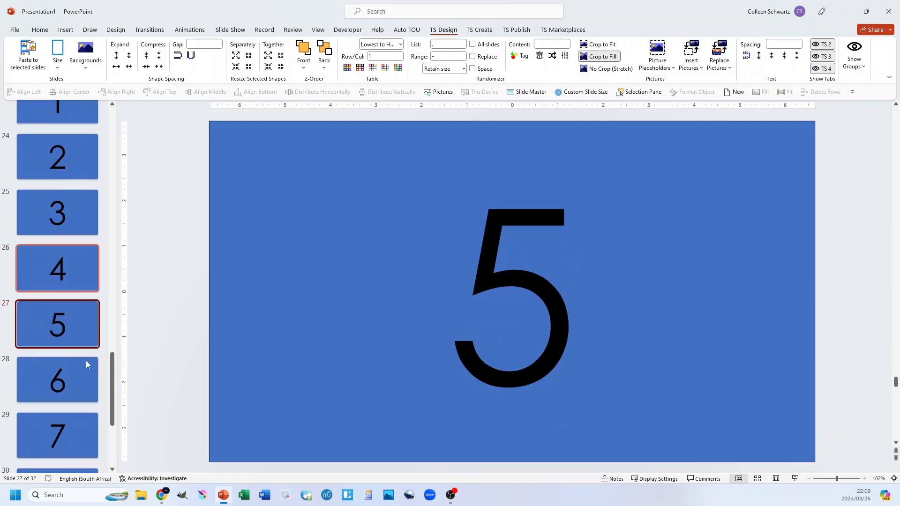
{"action": "left_click", "coordinate": [57, 324]}
{"action": "scroll", "coordinate": [60, 291], "scroll_direction": "down", "scroll_amount": 3}
{"action": "left_click", "coordinate": [63, 261]}
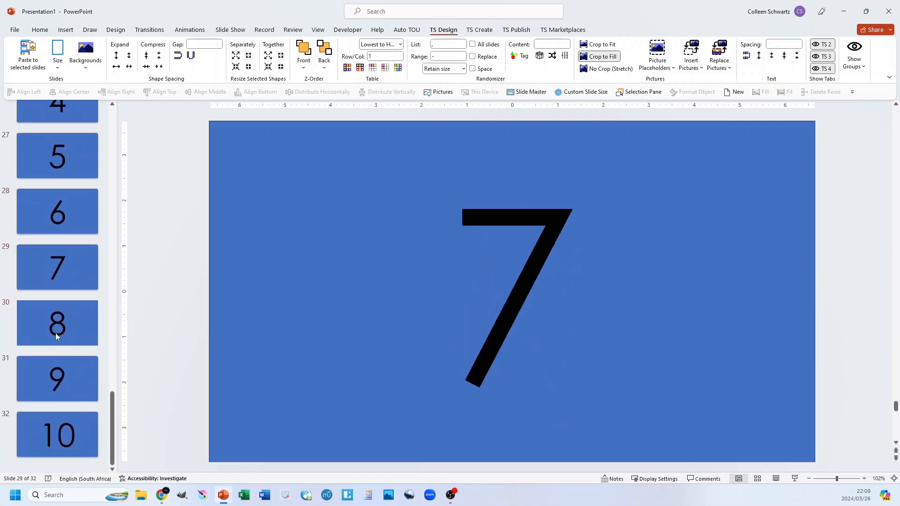
{"action": "key", "text": "Down"}
{"action": "key", "text": "Down"}
{"action": "key", "text": "Down"}
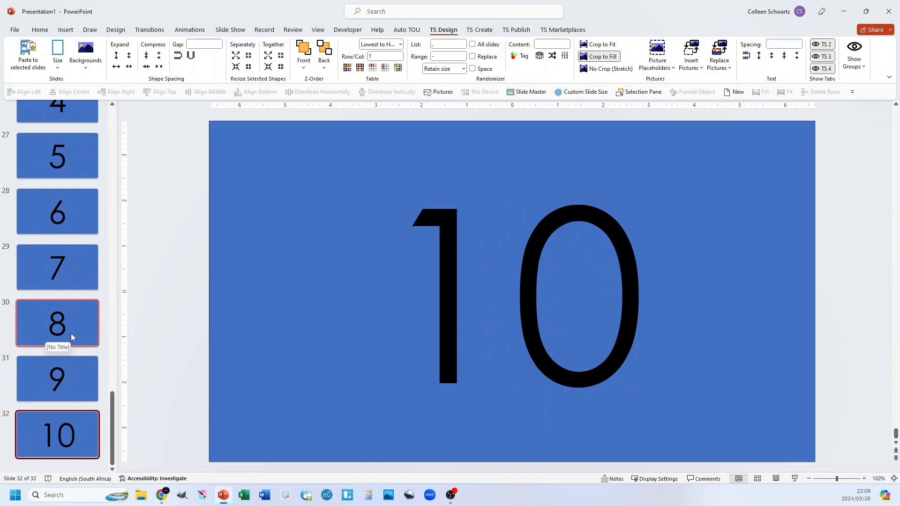
Compare the number background slides with the original tiles on slide 1
{"action": "scroll", "coordinate": [71, 333], "scroll_direction": "up", "scroll_amount": 5}
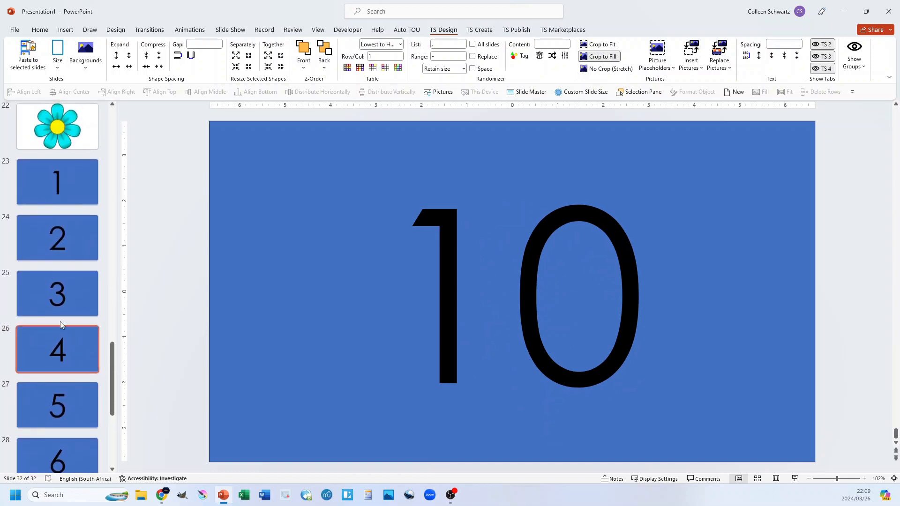
{"action": "left_click", "coordinate": [76, 199]}
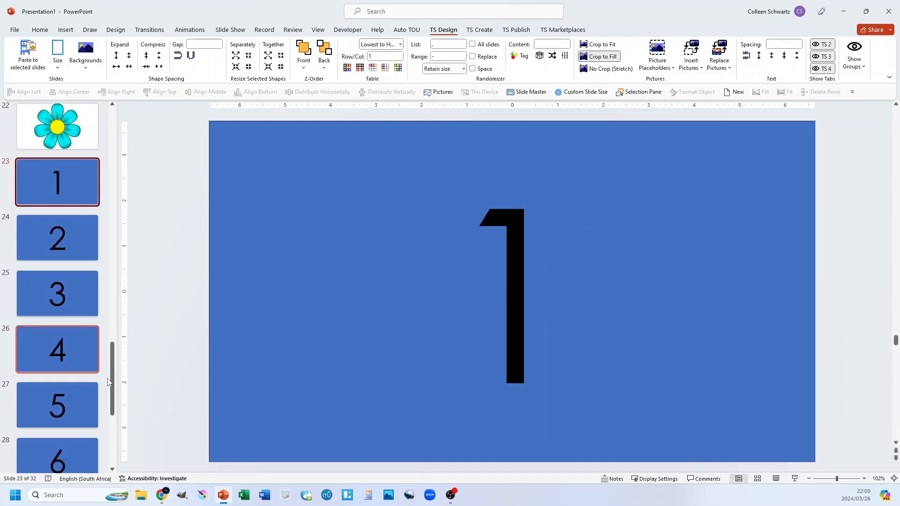
{"action": "left_click_drag", "start_coordinate": [114, 390], "coordinate": [110, 141]}
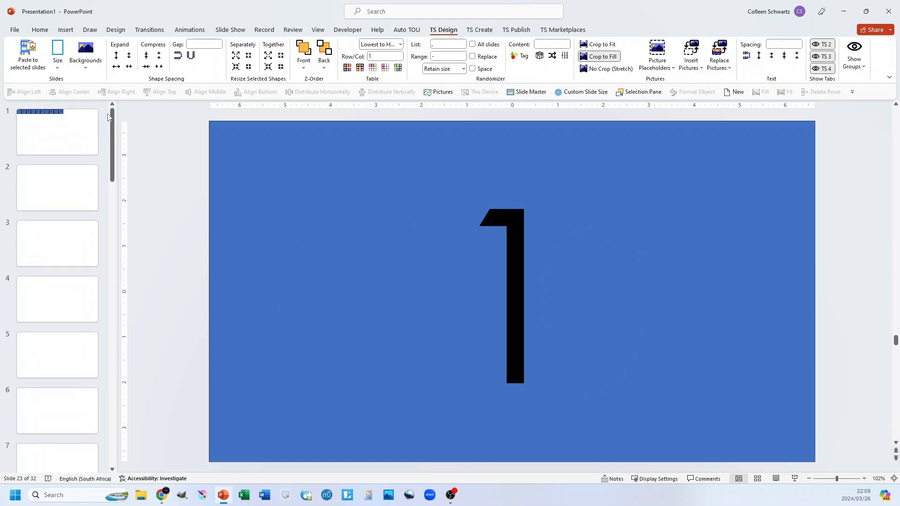
{"action": "left_click", "coordinate": [45, 123]}
{"action": "left_click_drag", "start_coordinate": [113, 145], "coordinate": [112, 429]}
{"action": "left_click", "coordinate": [56, 158]}
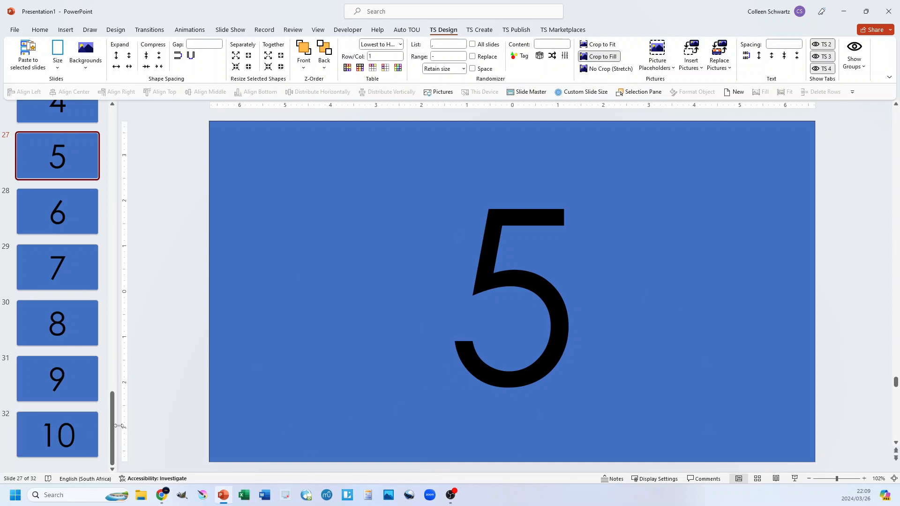
Delete all ten number tiles from slide 1
{"action": "left_click_drag", "start_coordinate": [111, 435], "coordinate": [112, 150]}
{"action": "left_click", "coordinate": [44, 131]}
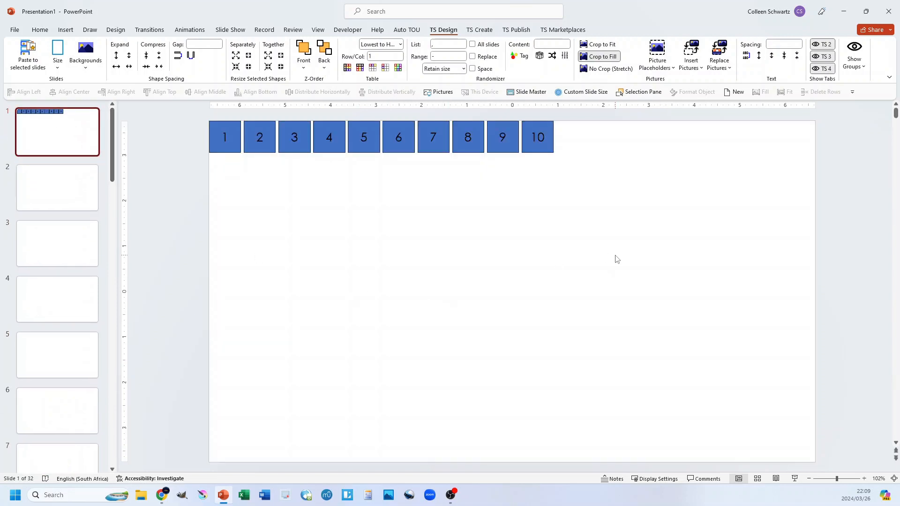
{"action": "left_click_drag", "start_coordinate": [617, 268], "coordinate": [177, 113]}
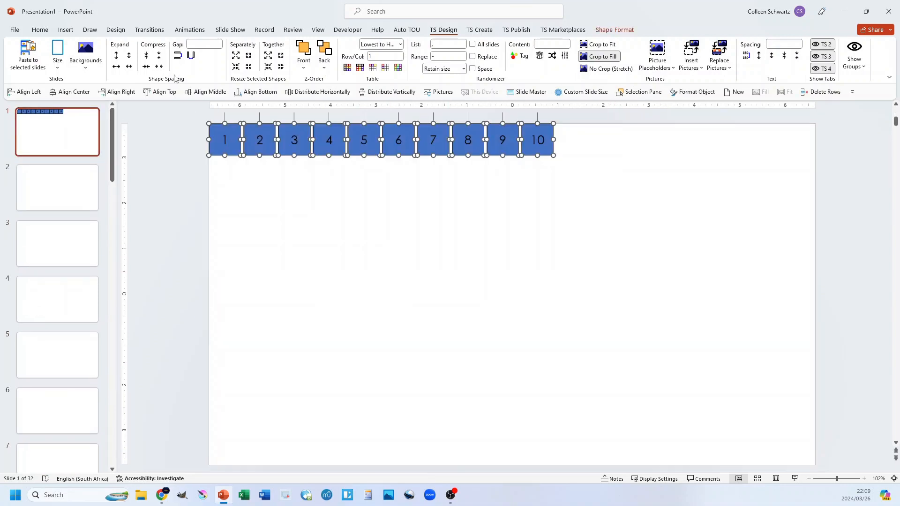
{"action": "key", "text": "Delete"}
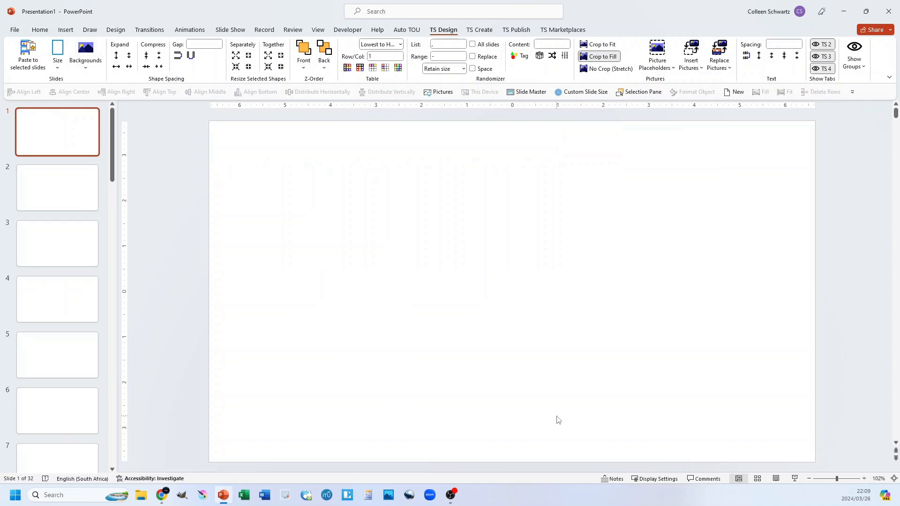
Start adding backgrounds from picture files with nothing selected and browse to the Demo video folder
{"action": "left_click", "coordinate": [86, 51]}
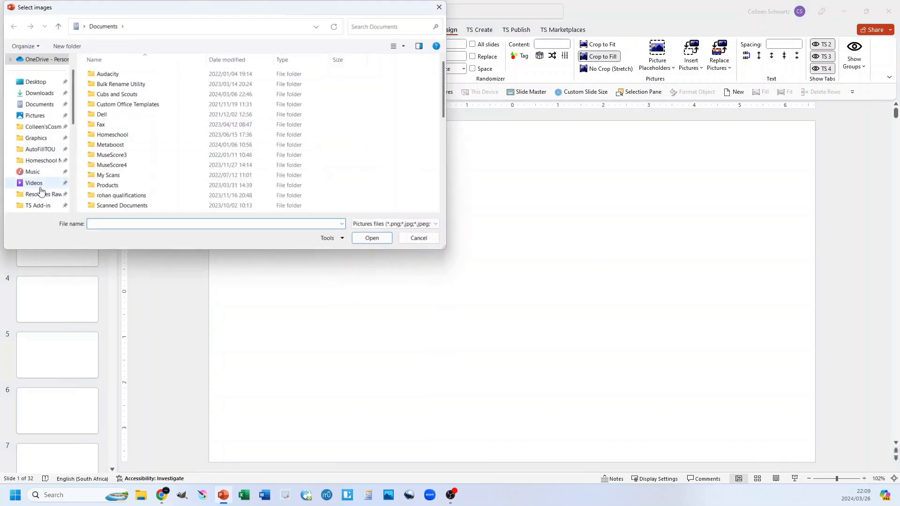
{"action": "scroll", "coordinate": [42, 190], "scroll_direction": "down", "scroll_amount": 2}
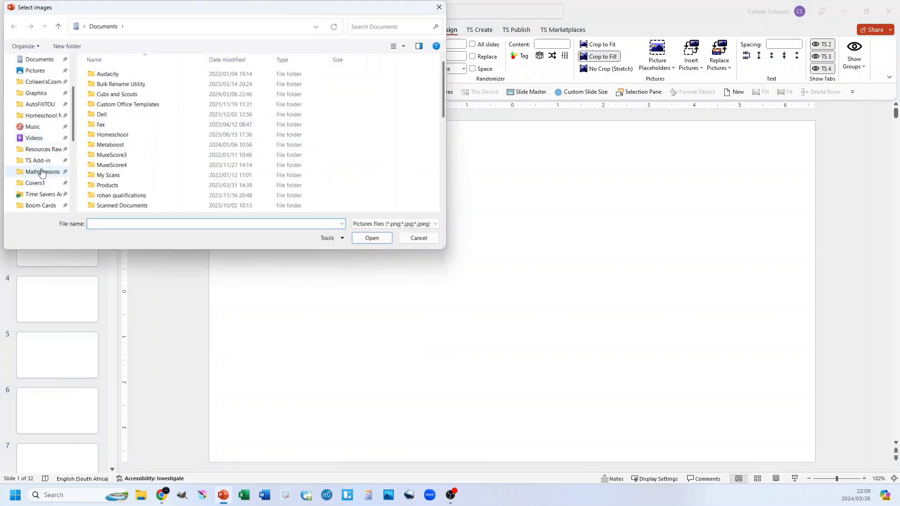
{"action": "scroll", "coordinate": [41, 173], "scroll_direction": "down", "scroll_amount": 2}
{"action": "left_click", "coordinate": [37, 116]}
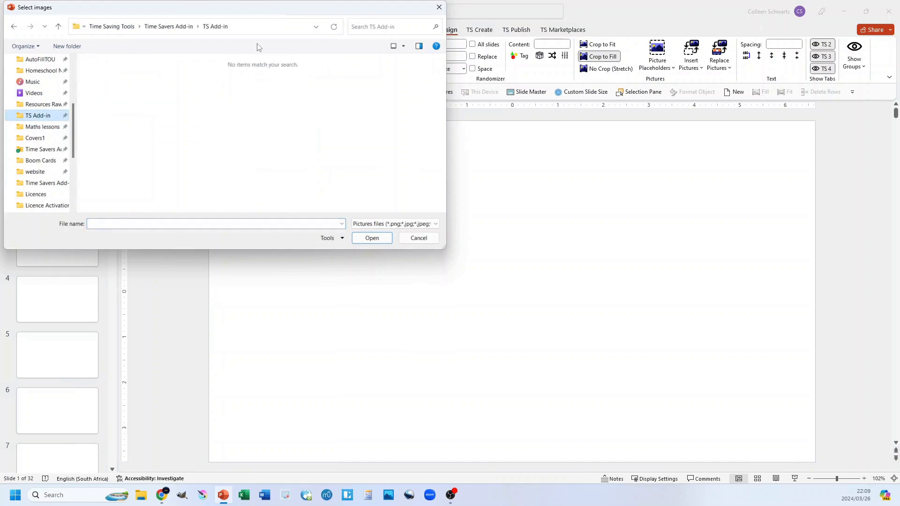
{"action": "left_click", "coordinate": [197, 27]}
{"action": "left_click", "coordinate": [204, 40]}
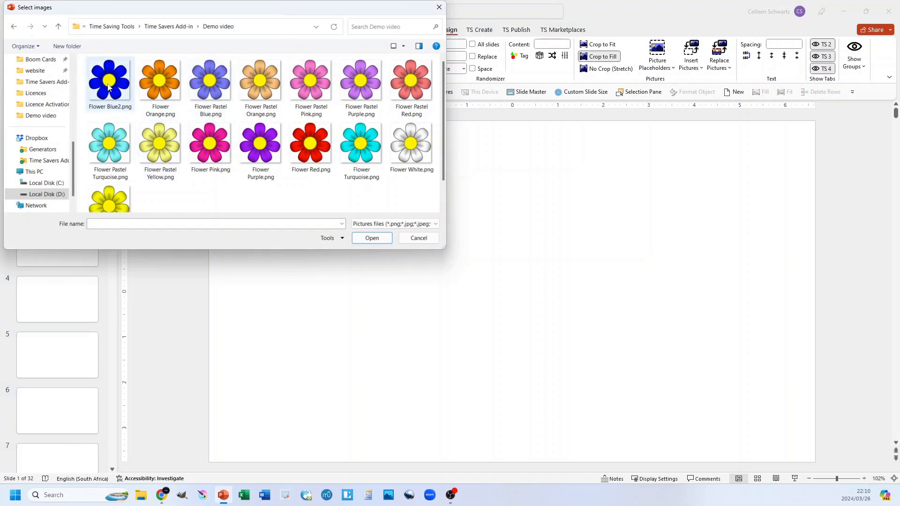
Add Flower Blue2.png, Flower Orange.png, Flower Pastel Blue.png and Flower Pastel Orange.png as stretched backgrounds on new slides and open the blue one
{"action": "left_click", "coordinate": [107, 87]}
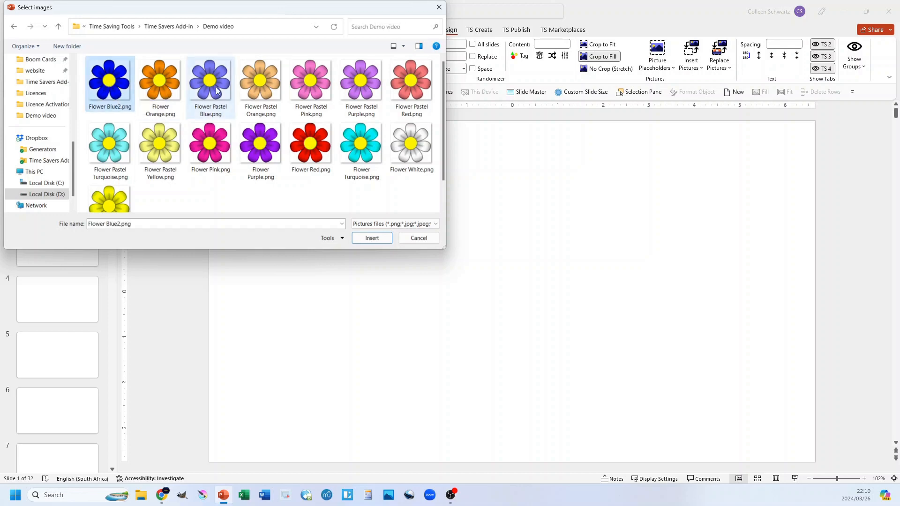
{"action": "left_click", "coordinate": [260, 84], "text": "shift"}
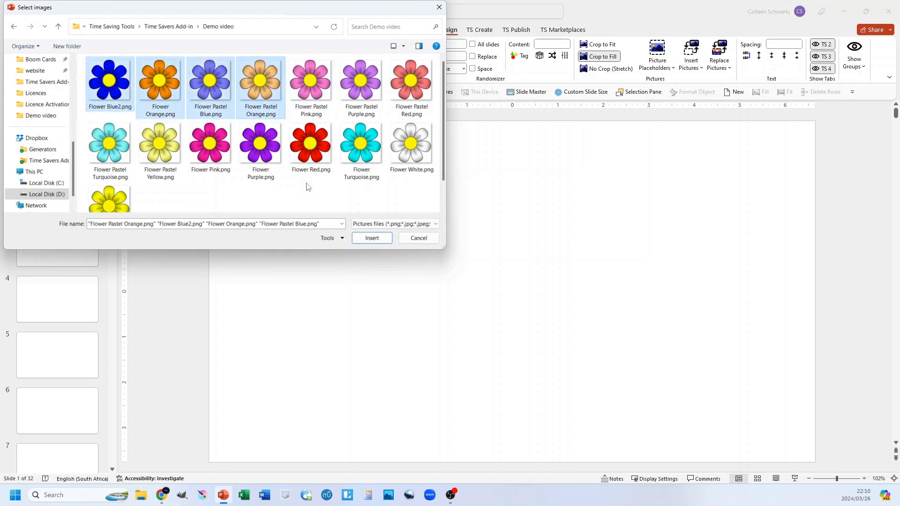
{"action": "key", "text": "Return"}
{"action": "left_click_drag", "start_coordinate": [114, 146], "coordinate": [112, 436]}
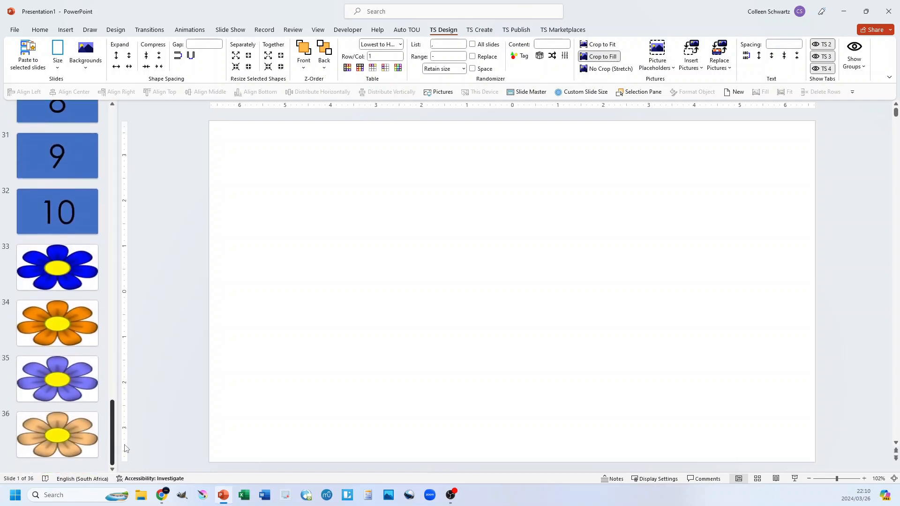
{"action": "left_click", "coordinate": [77, 263]}
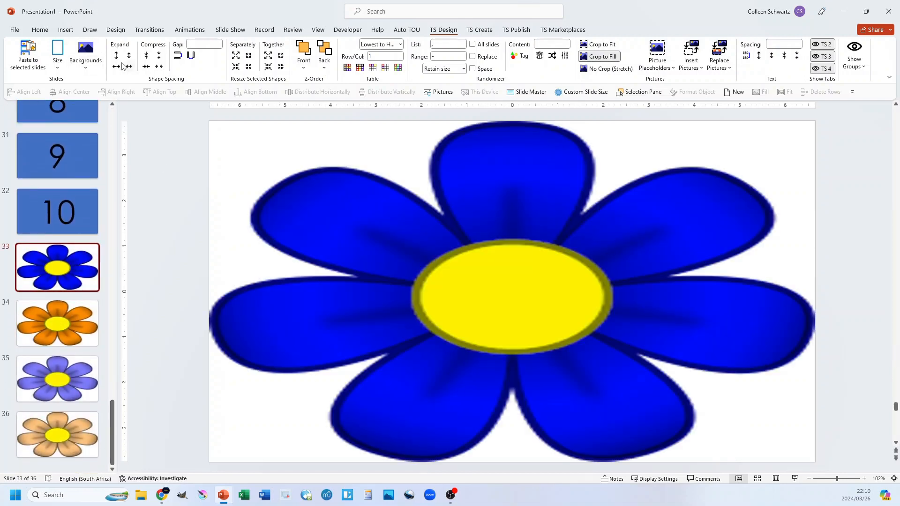
{"action": "left_click", "coordinate": [85, 59]}
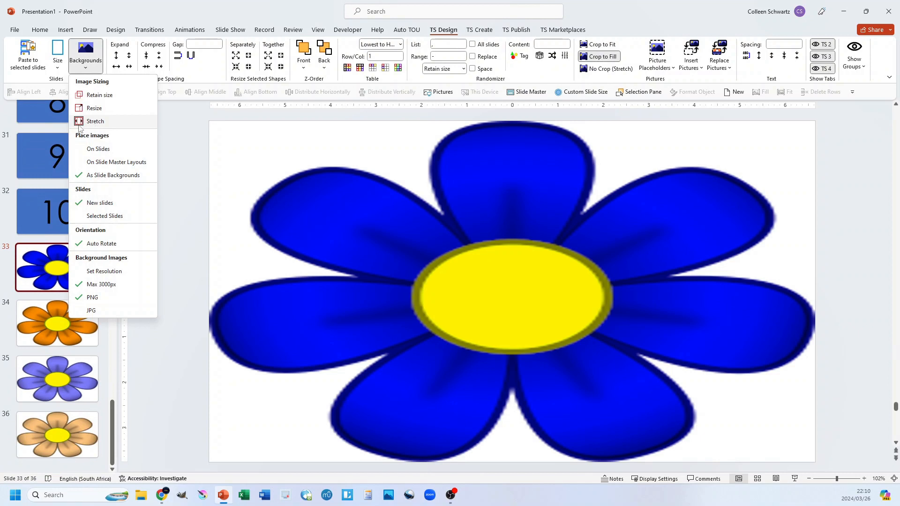
{"action": "left_click", "coordinate": [92, 96]}
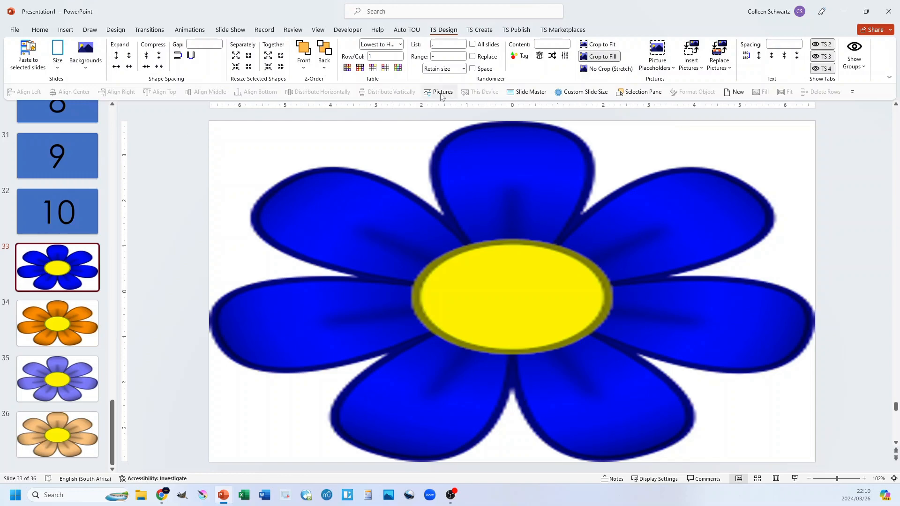
{"action": "left_click", "coordinate": [130, 128]}
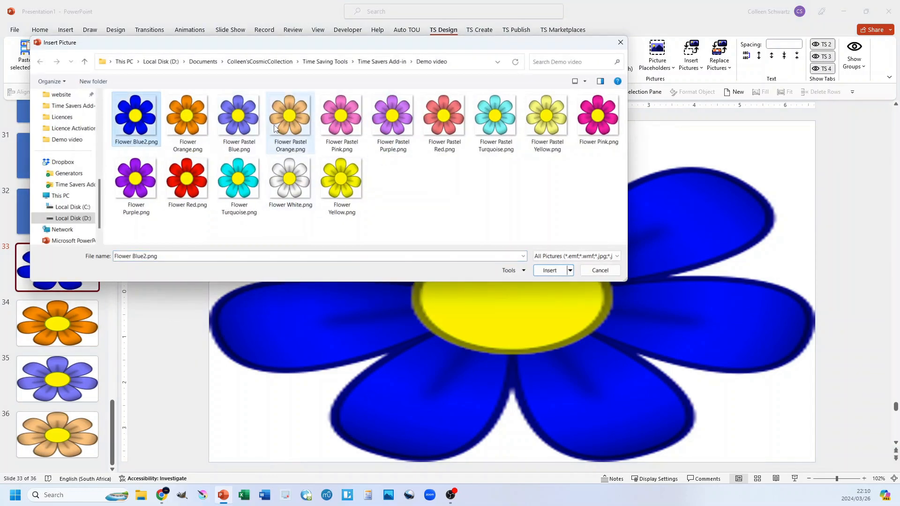
{"action": "left_click", "coordinate": [549, 270]}
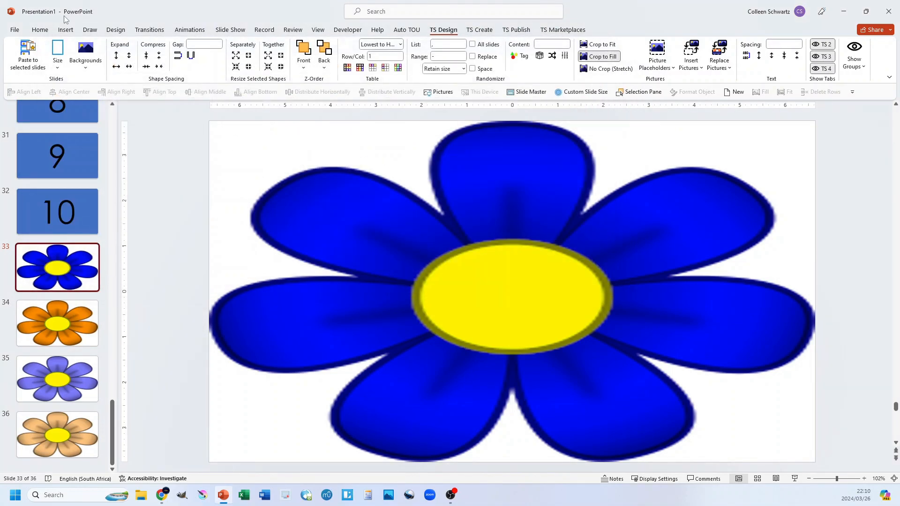
Add Flower Blue2.png, Flower Orange.png, Flower Pastel Blue.png and Flower Pastel Orange.png as retained-size backgrounds on new slides and view the blue and orange ones
{"action": "left_click", "coordinate": [86, 50]}
{"action": "left_click", "coordinate": [118, 91]}
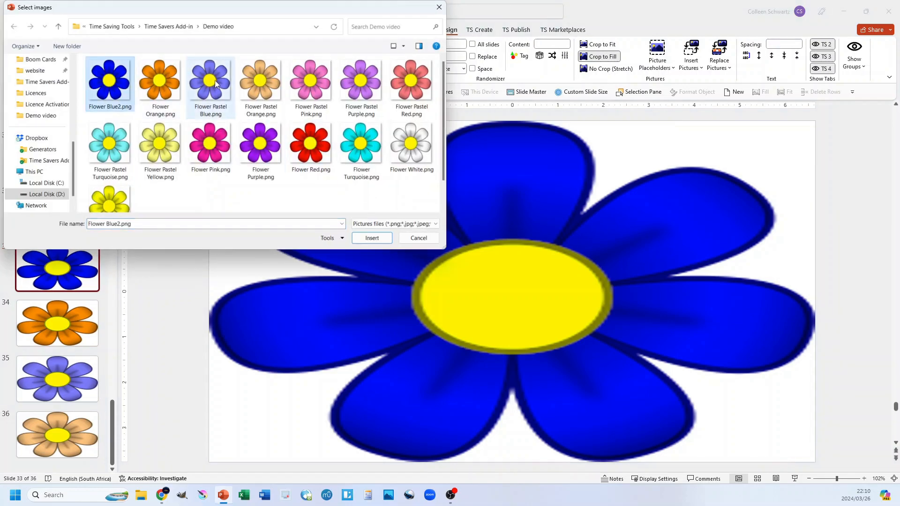
{"action": "left_click", "coordinate": [256, 87], "text": "shift"}
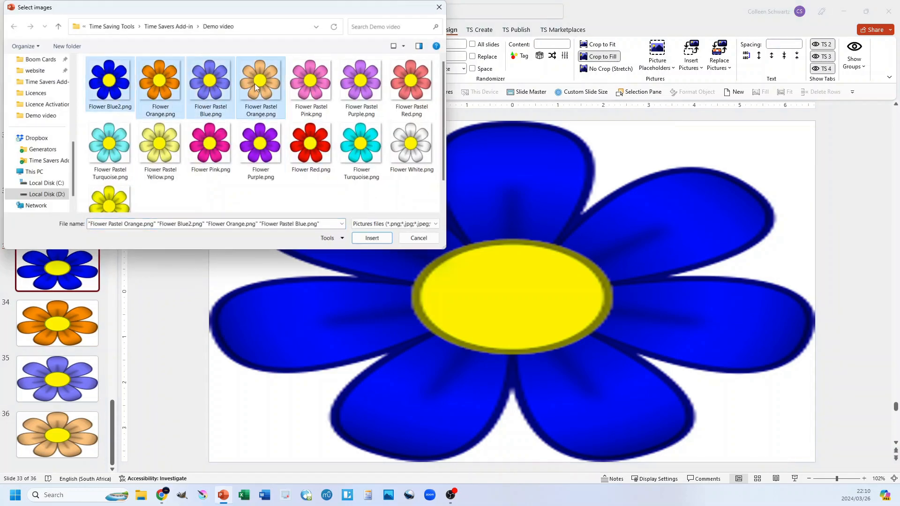
{"action": "left_click", "coordinate": [372, 238]}
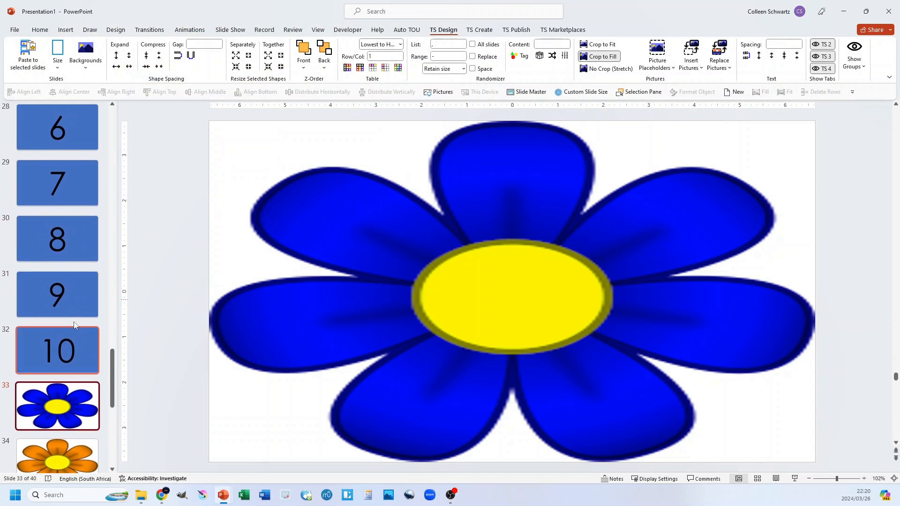
{"action": "scroll", "coordinate": [70, 327], "scroll_direction": "down", "scroll_amount": 5}
{"action": "left_click", "coordinate": [54, 287]}
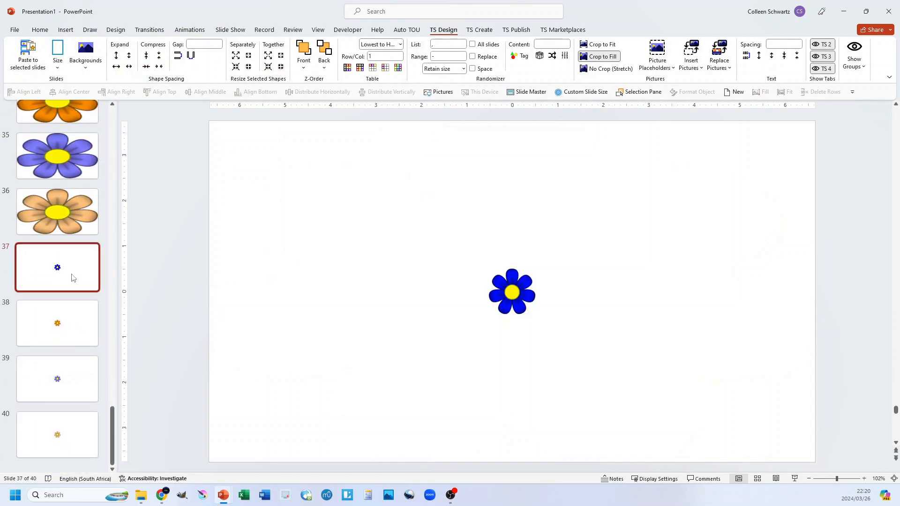
{"action": "left_click", "coordinate": [18, 334]}
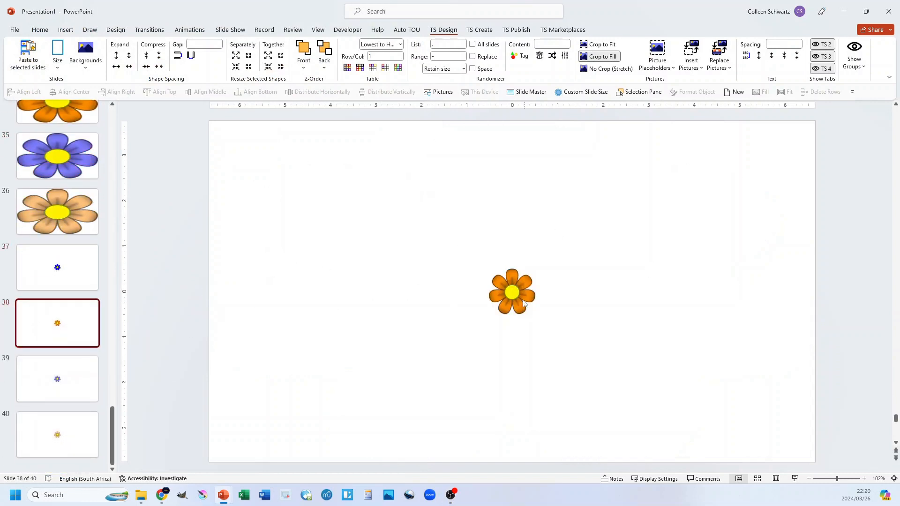